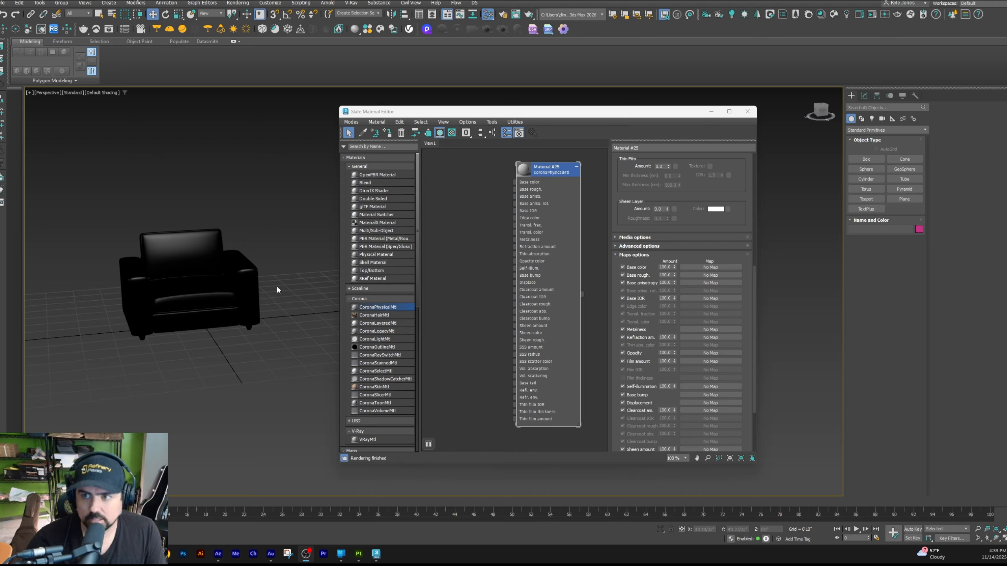
Check the Render Setup dialog, then examine the available map slots of the CoronaPhysicalMtl material.
click(503, 15)
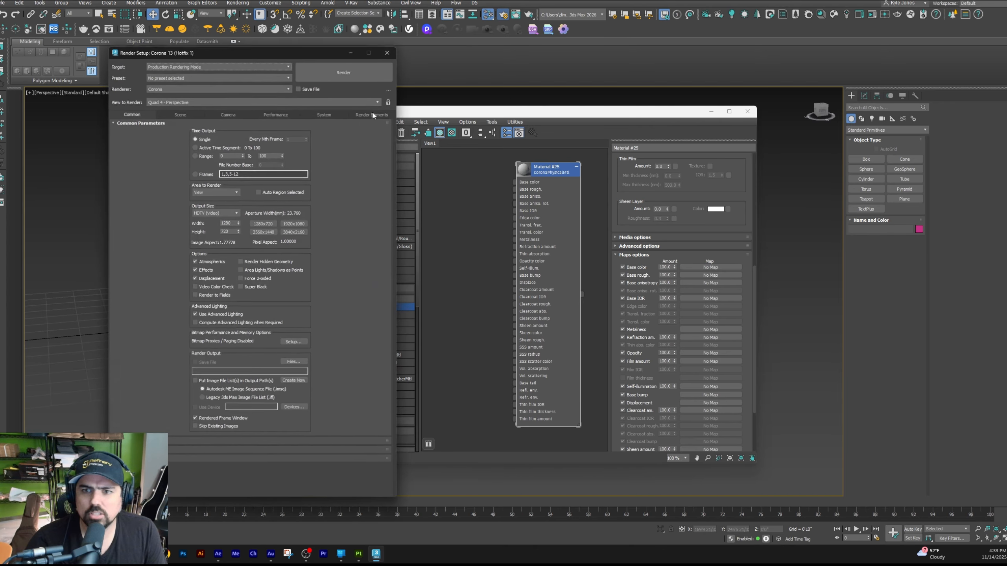
click(388, 52)
middle_drag(496, 213, 500, 212)
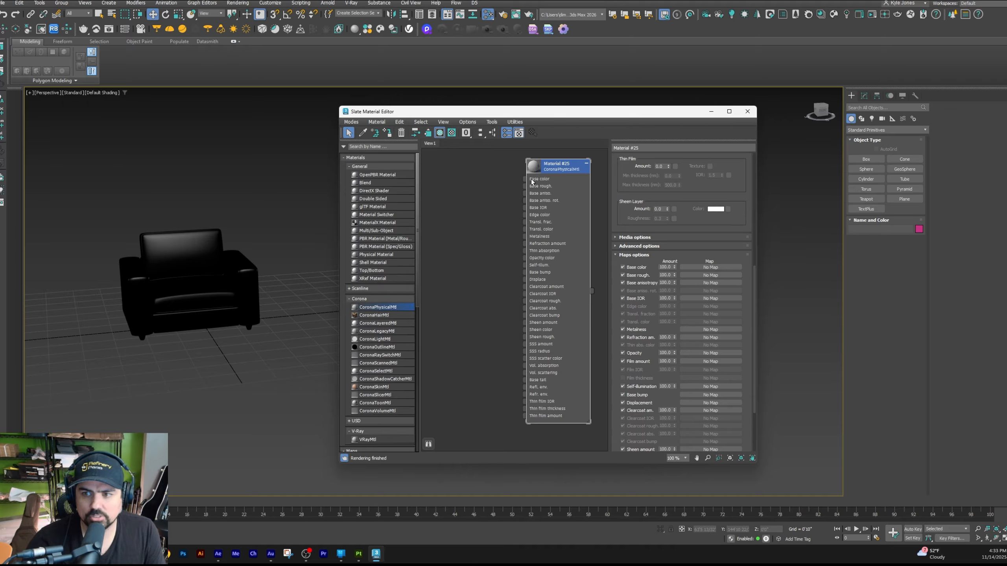
scroll(636, 312, down, 1)
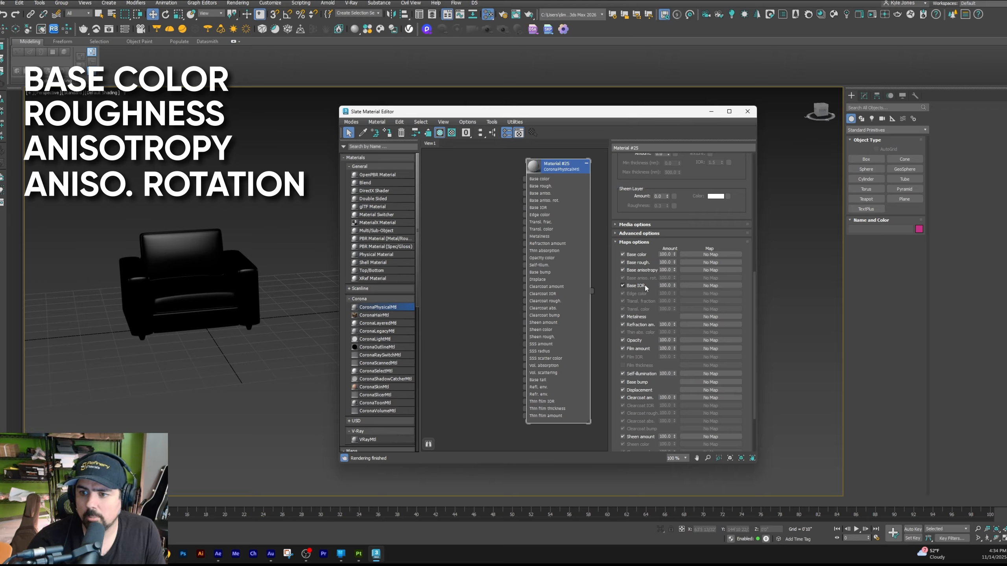
drag(646, 304, 644, 233)
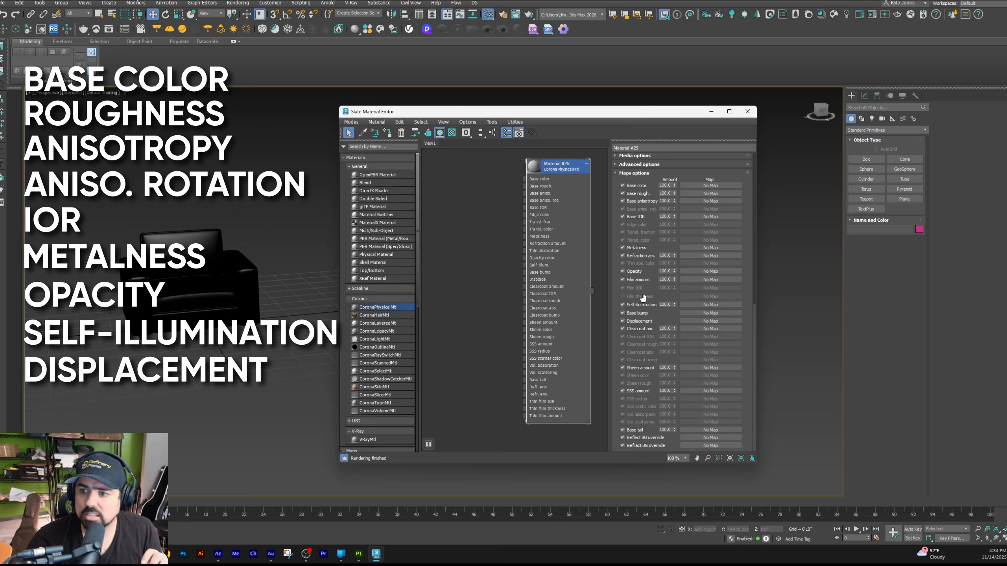
scroll(643, 298, up, 2)
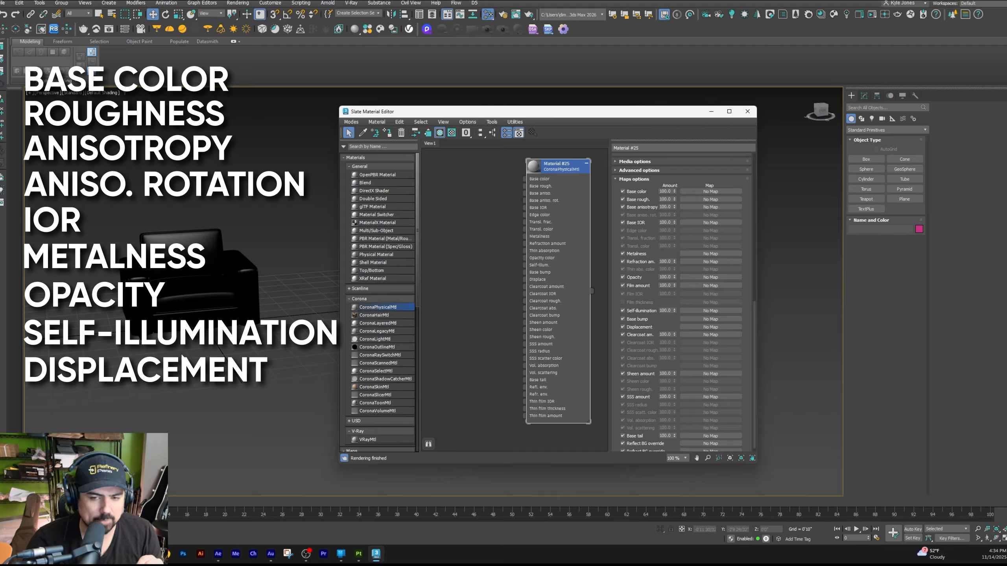
Switch to Substance 3D Painter and open the output templates of the texture export dialog.
click(358, 554)
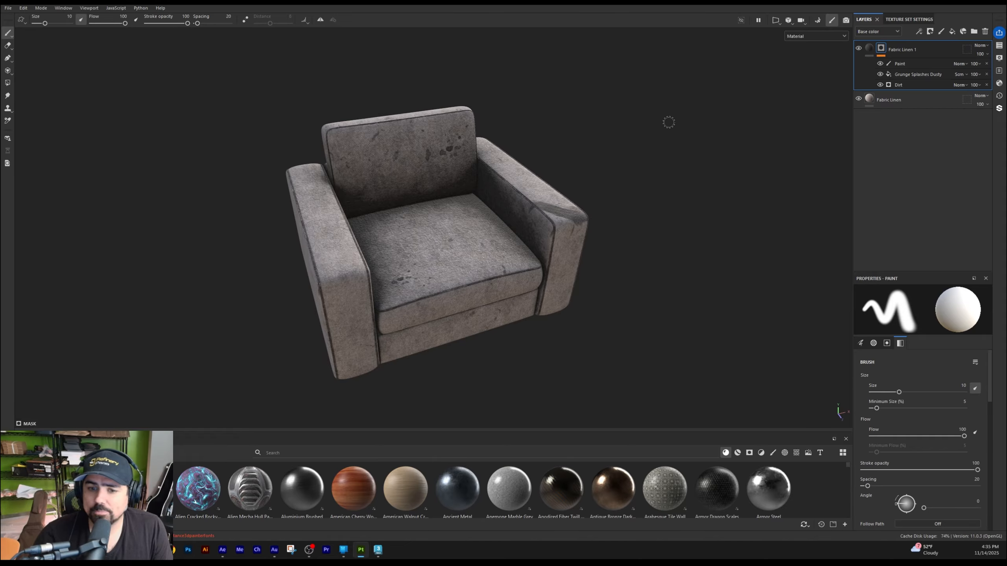
alt+drag(667, 219, 650, 190)
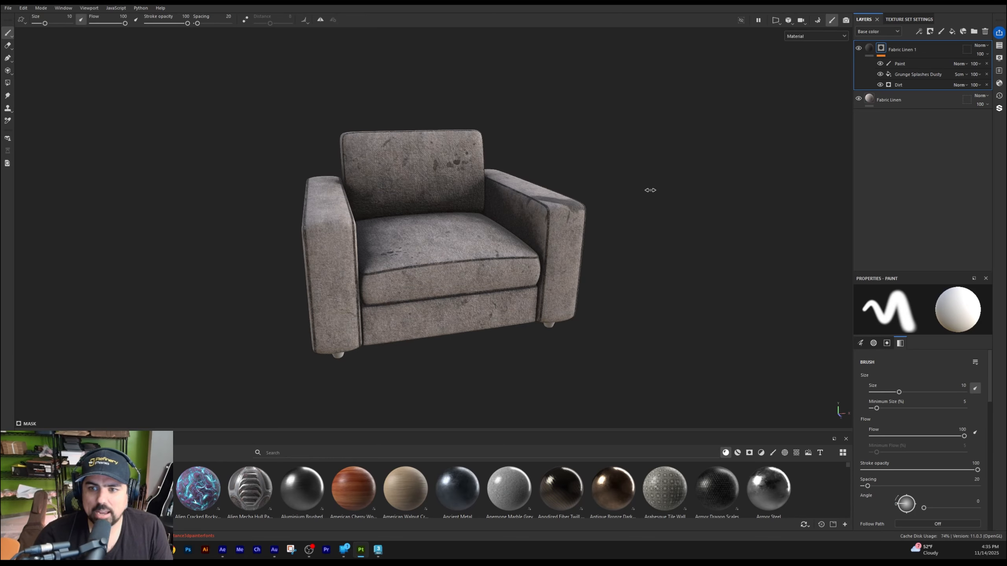
shift+right_drag(650, 190, 667, 193)
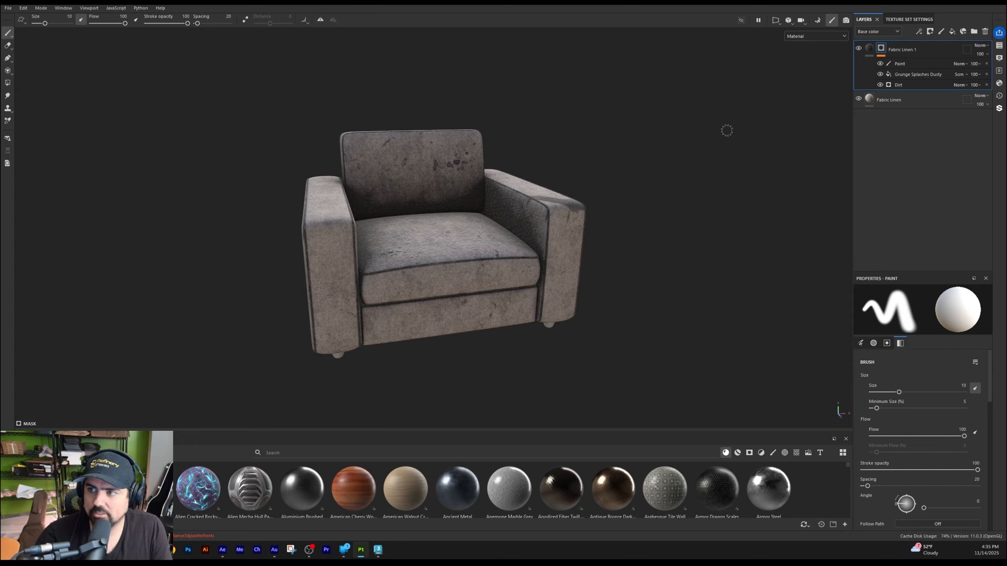
click(998, 33)
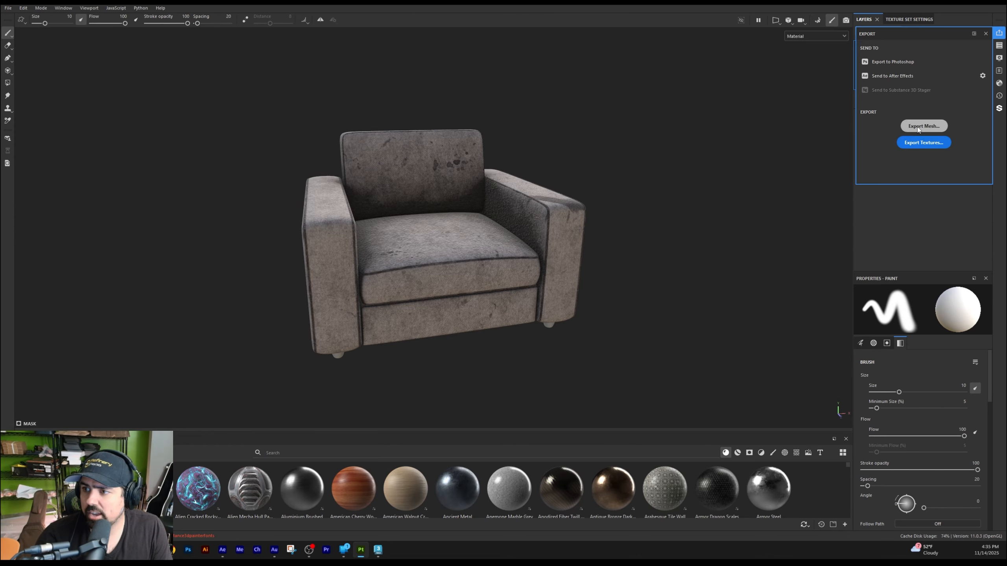
click(919, 149)
click(339, 135)
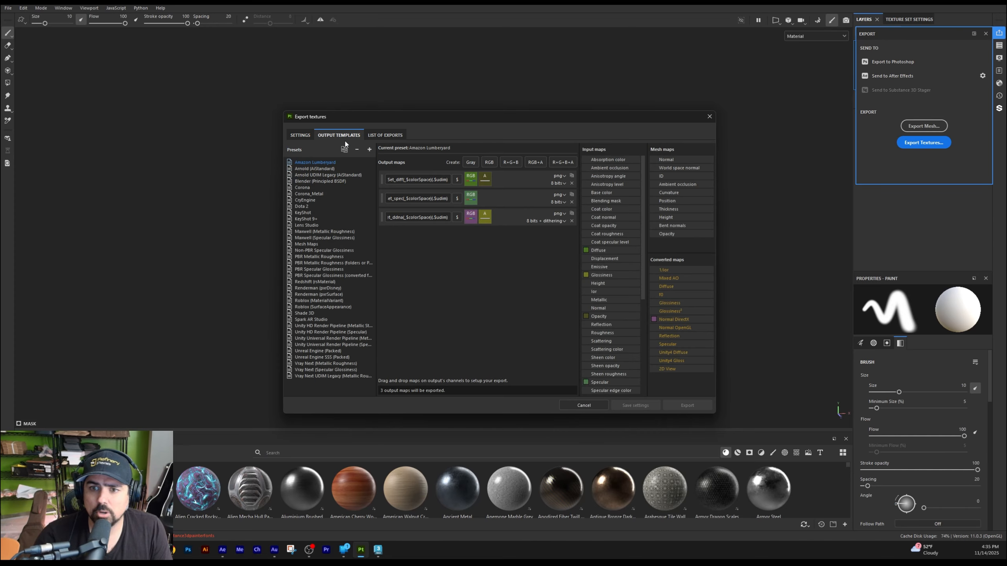
Compare the output maps of the Corona and Corona_Metal export presets.
click(309, 188)
drag(399, 180, 384, 217)
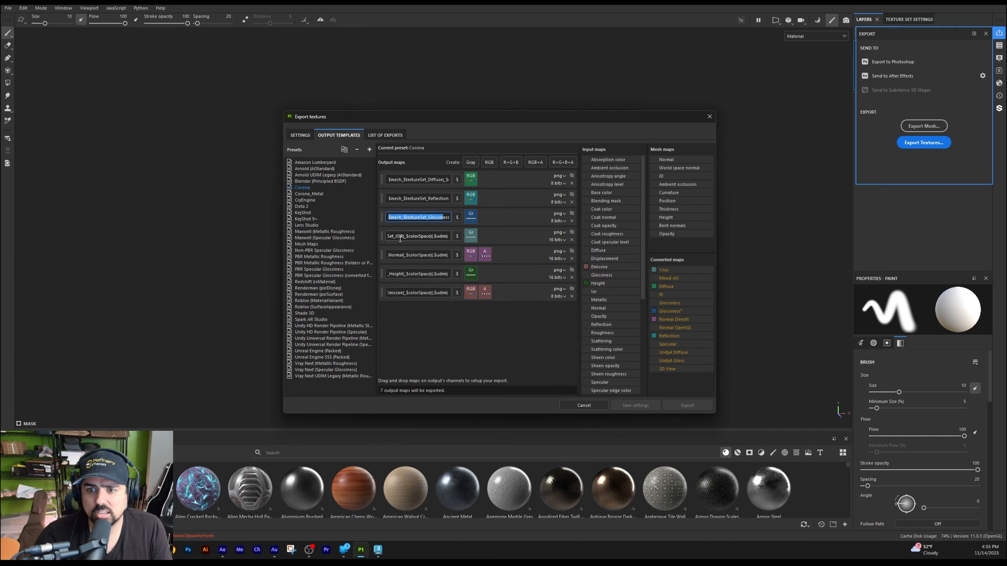
click(400, 294)
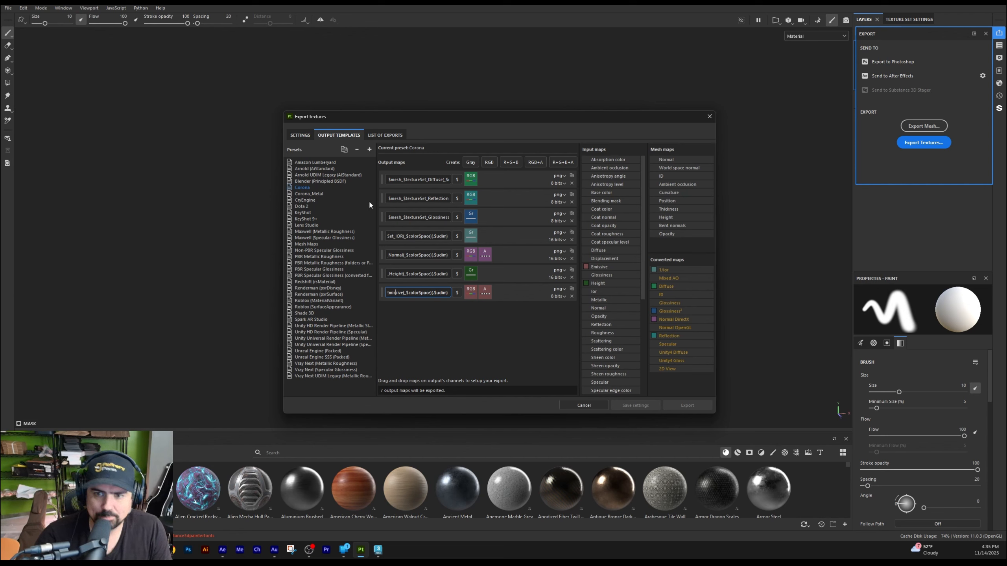
click(337, 351)
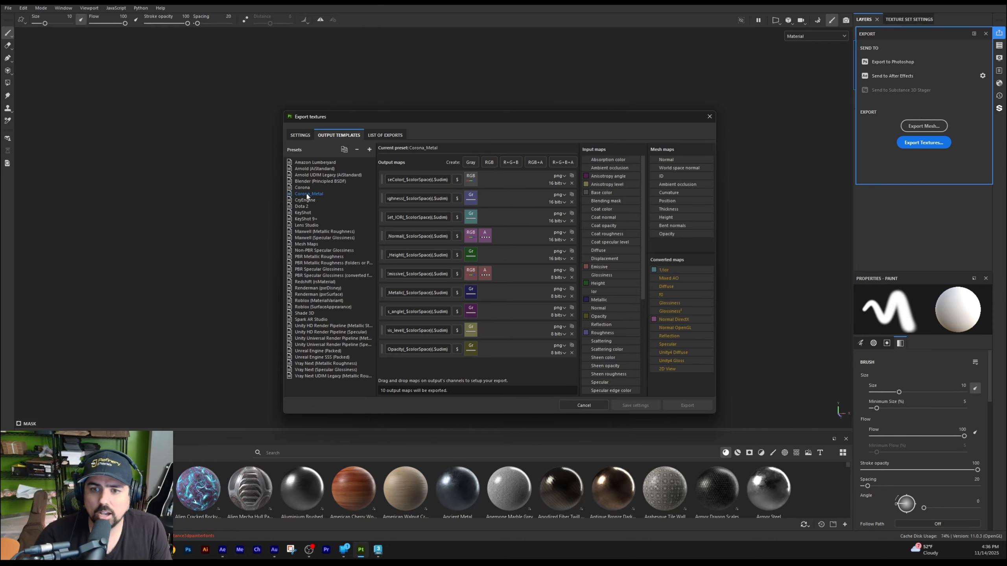
click(305, 190)
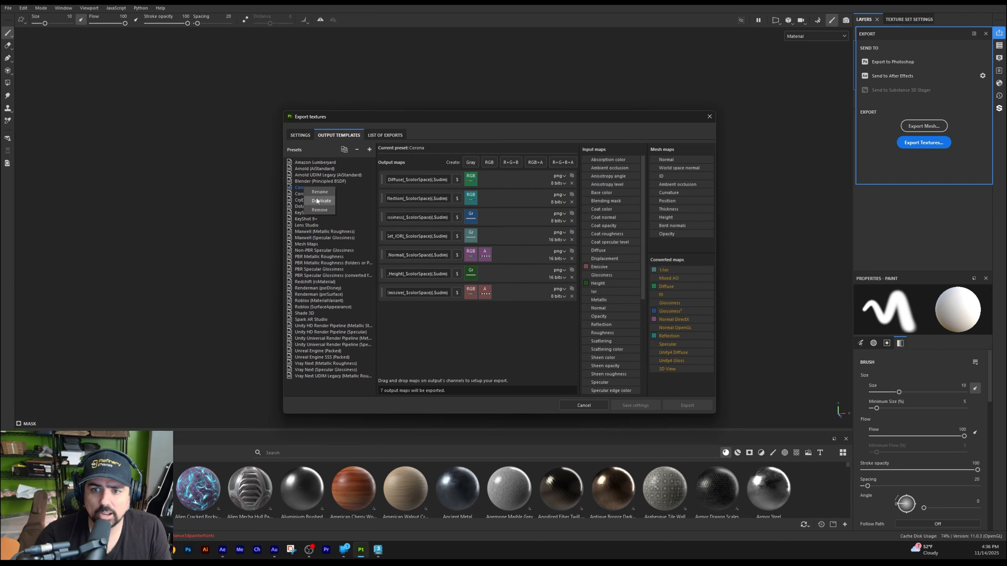
click(307, 195)
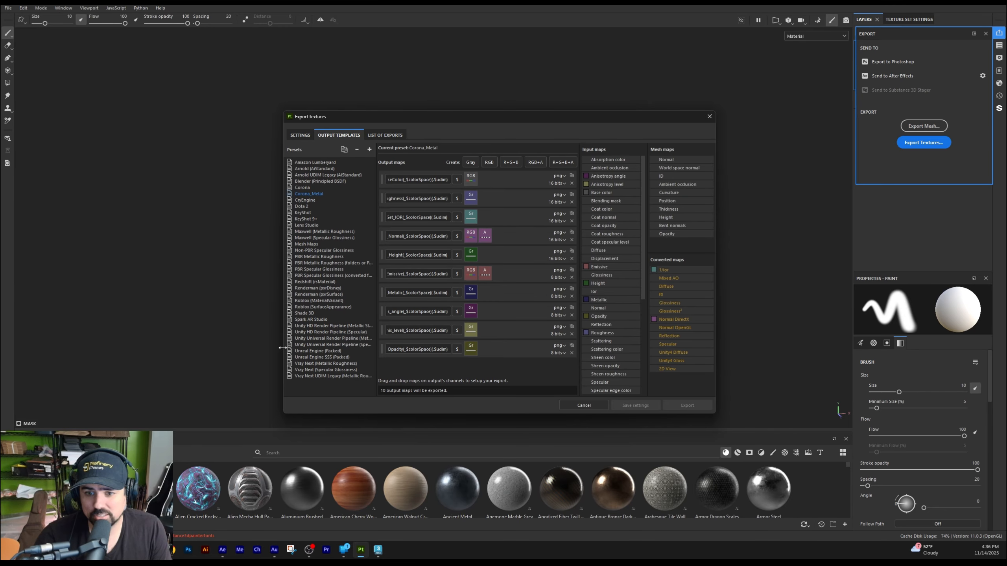
In the Corona_Metal preset, assign Roughness to the Roughness output's gray channel and try assigning Ior to the IOR output.
drag(283, 359, 130, 359)
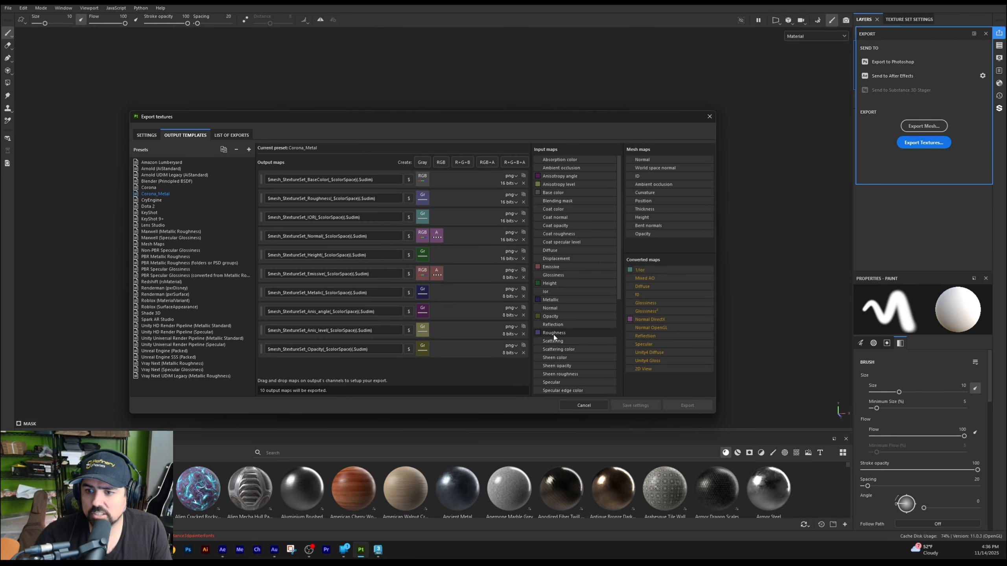
drag(553, 334, 423, 202)
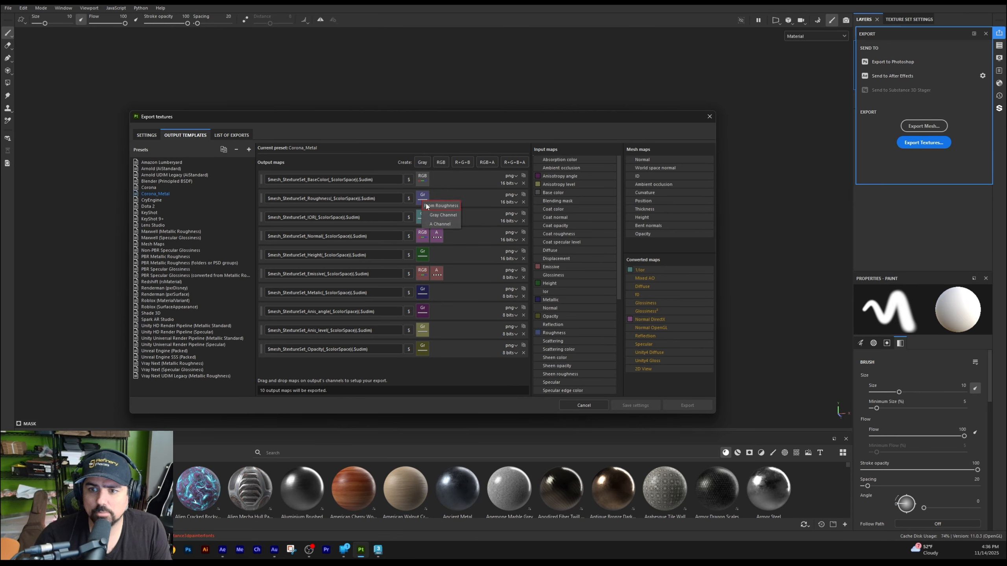
click(453, 216)
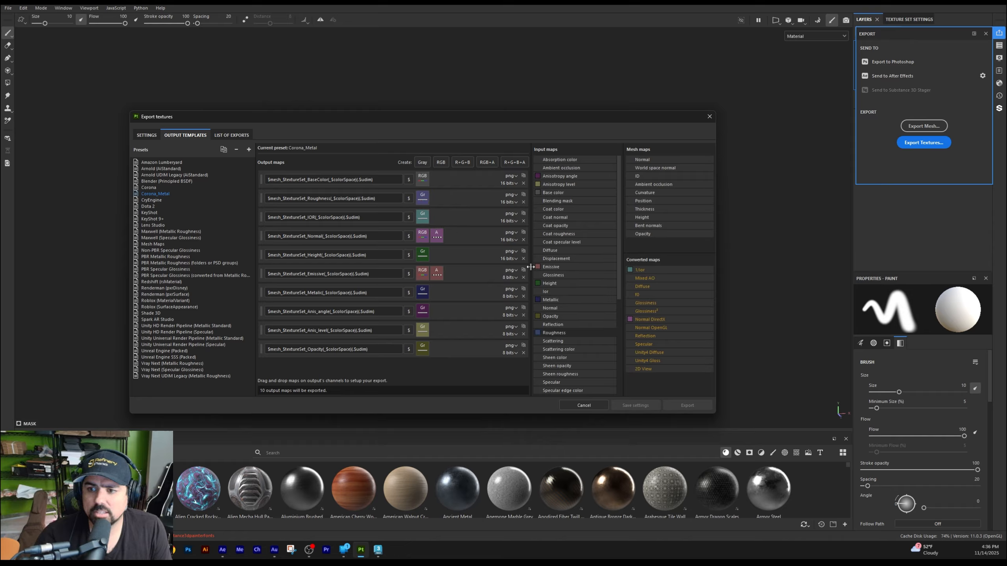
drag(552, 291, 422, 218)
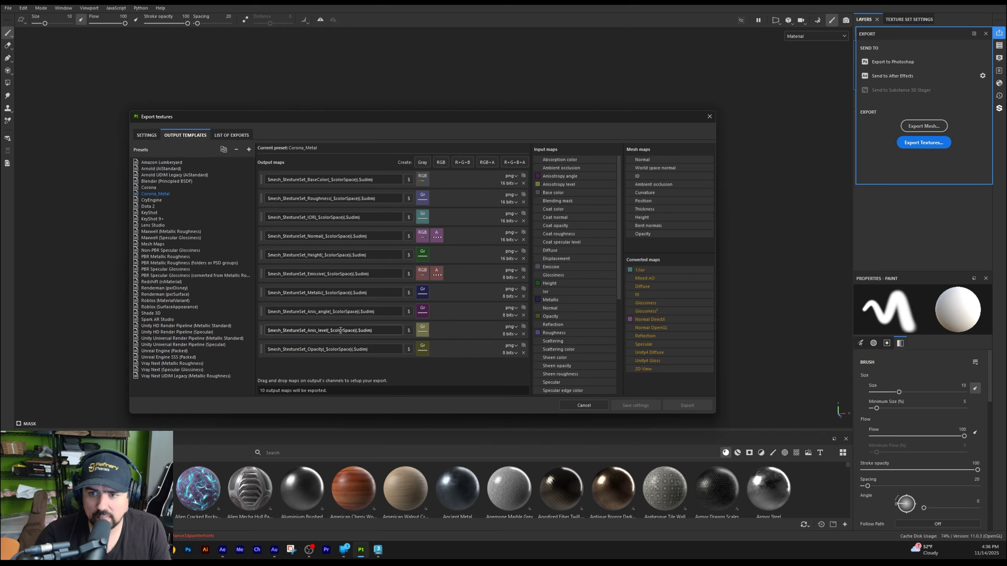
Add a grayscale output map to Corona_Metal and give it a copy of the BaseColor output's naming pattern.
click(422, 163)
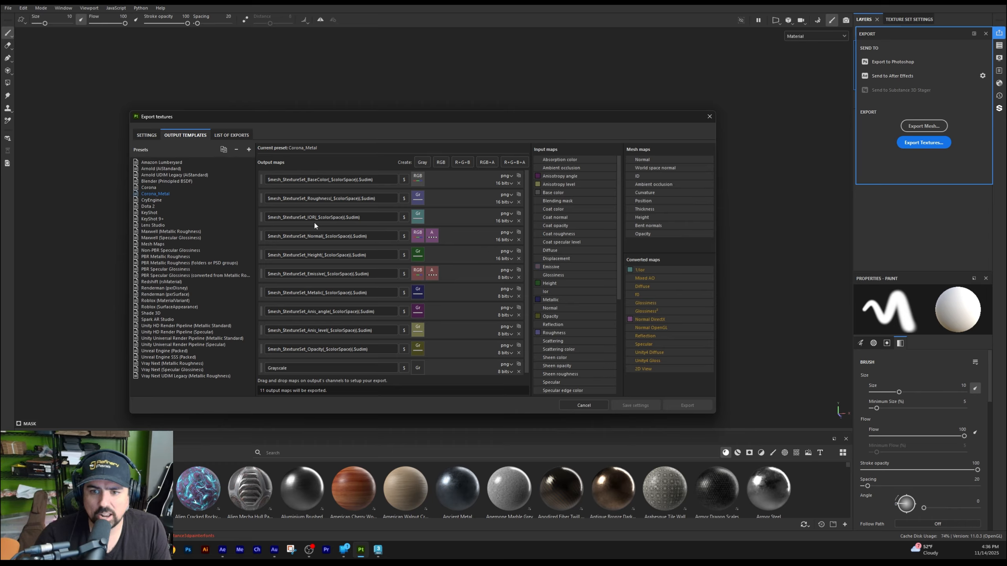
drag(375, 175, 250, 313)
key(ctrl+c)
double_click(299, 369)
key(ctrl+v)
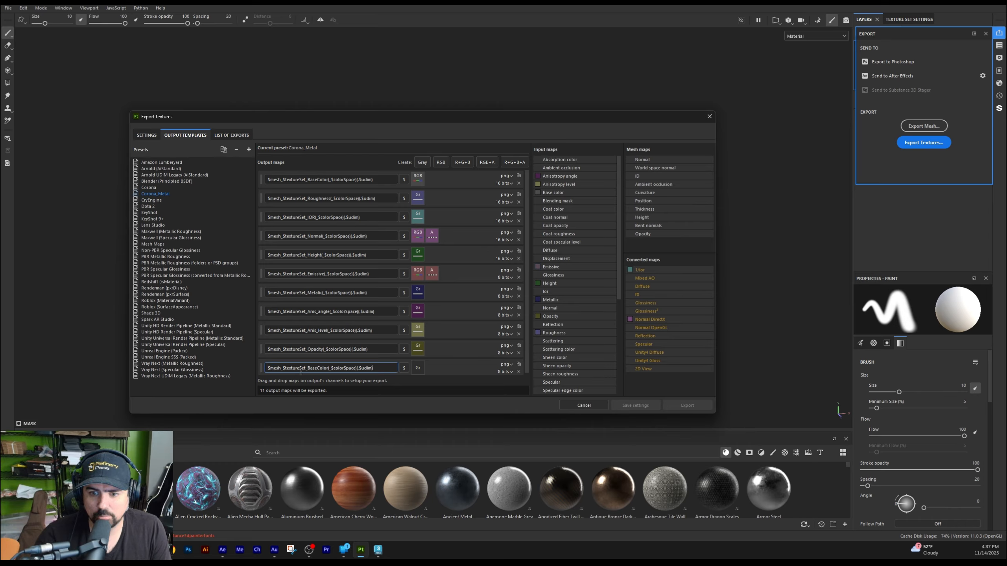
Replace BaseColor with Anis_level in the new output's name and assign the Anisotropy level input map to its gray channel.
key(shift+Right)
key(shift+Right)
key(shift+Right)
key(shift+Right)
key(shift+Right)
key(shift+Right)
key(shift+Right)
key(shift+Right)
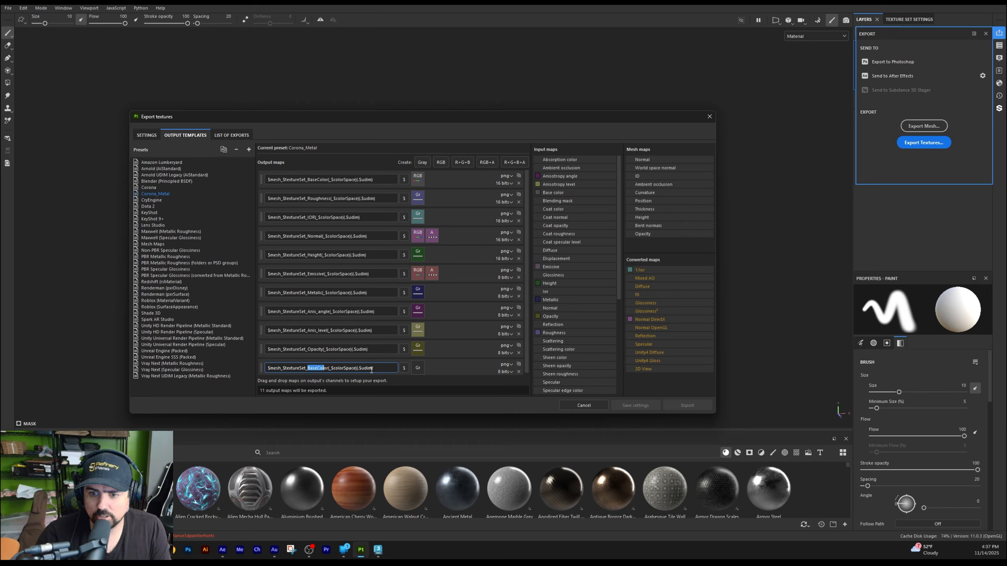
text(Anis)
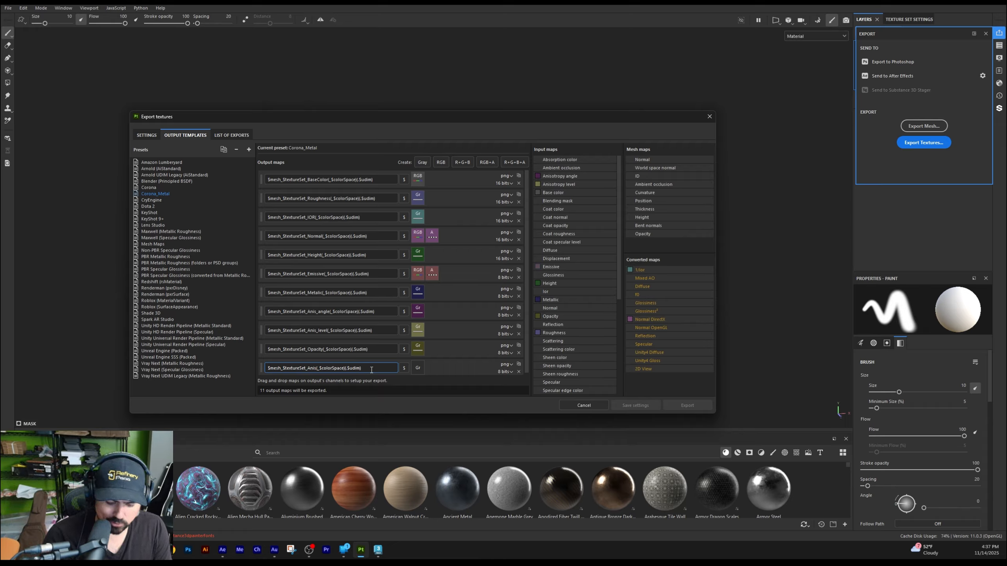
text(_level)
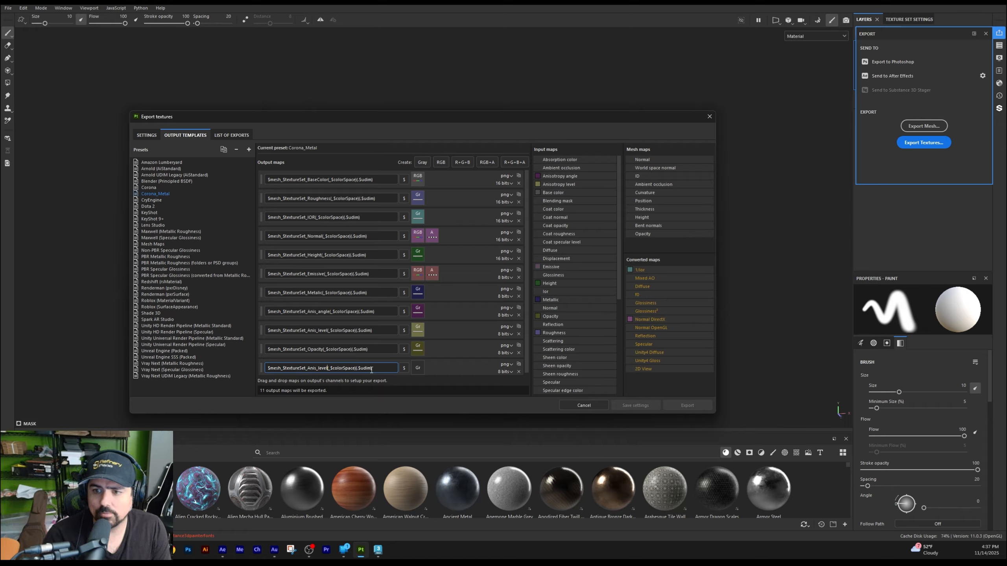
key(Return)
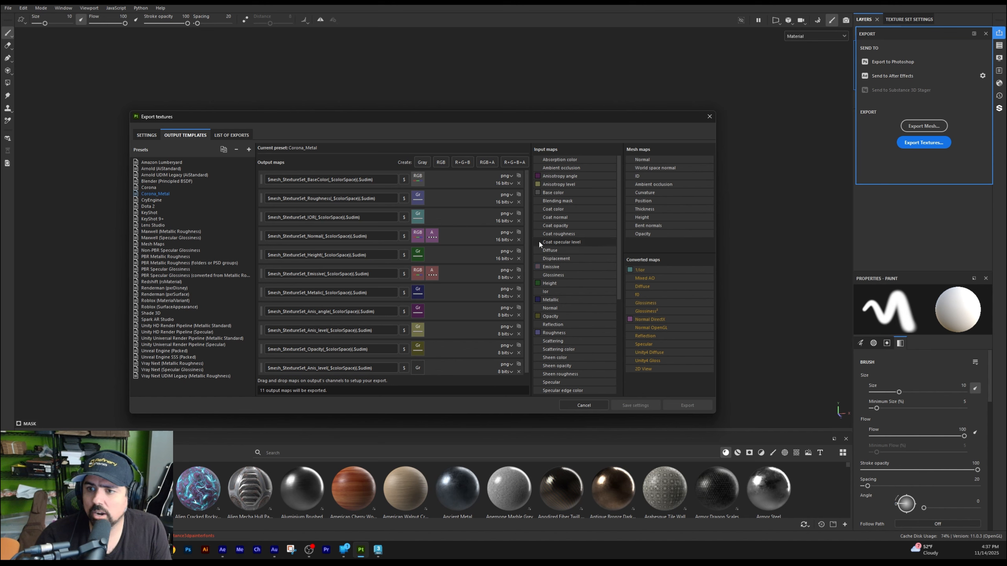
drag(576, 183, 418, 370)
click(438, 383)
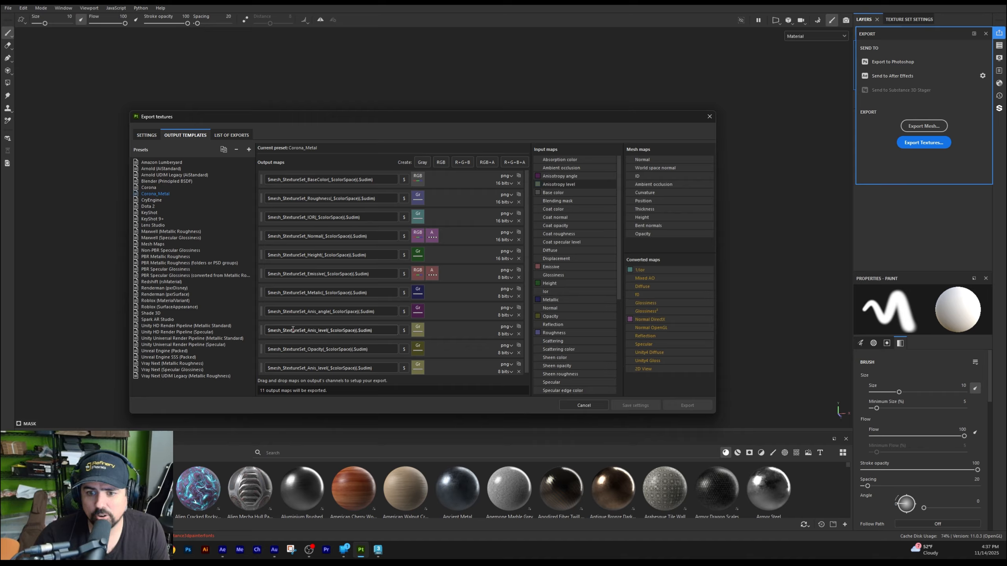
Delete the duplicate Anis_level output map just added to the Corona_Metal preset.
drag(292, 330, 356, 331)
drag(295, 311, 375, 311)
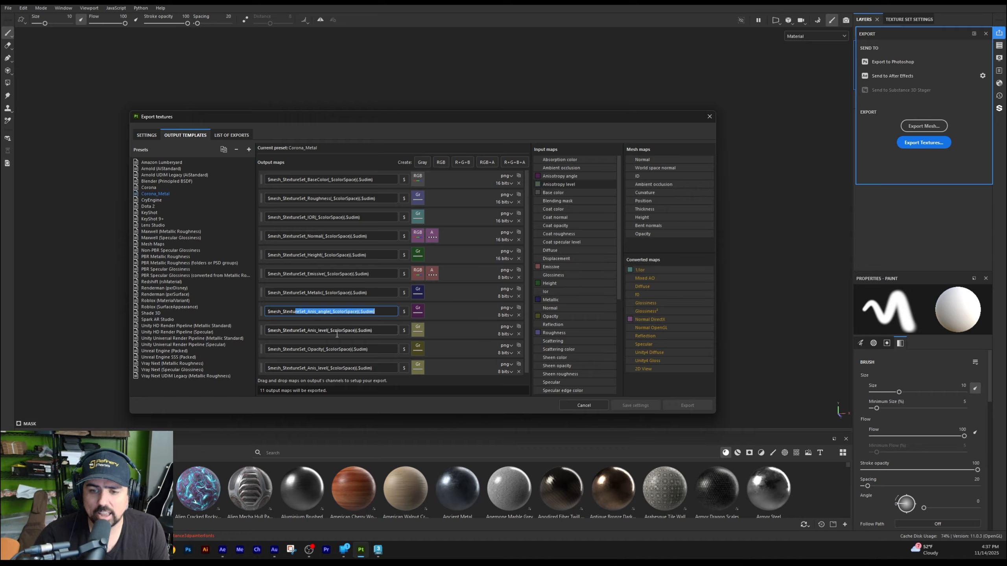
click(518, 371)
Review the opacity, emissive, height and normal outputs and the remaining input maps of Corona_Metal, and close the export dialog.
drag(292, 349, 369, 349)
click(422, 348)
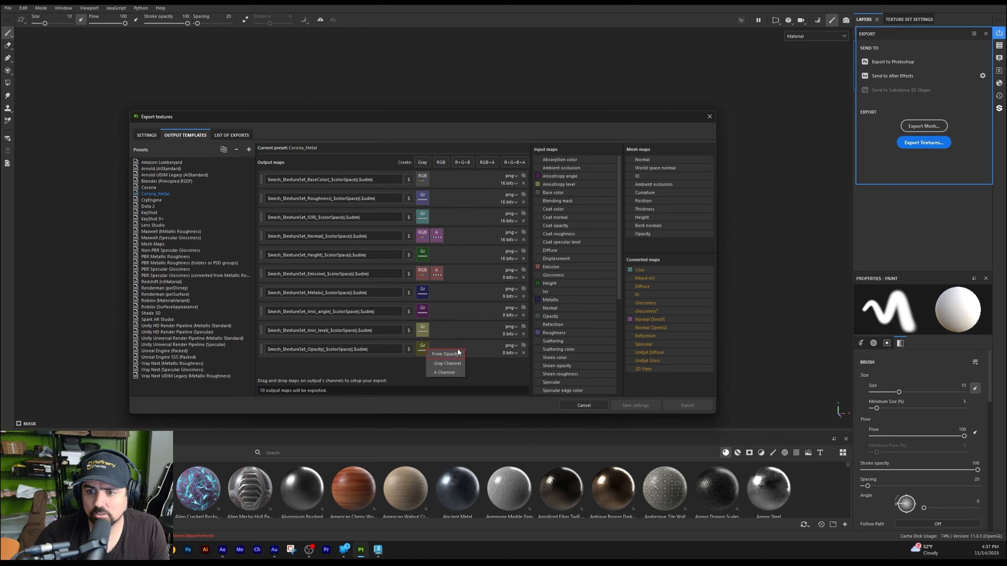
click(396, 391)
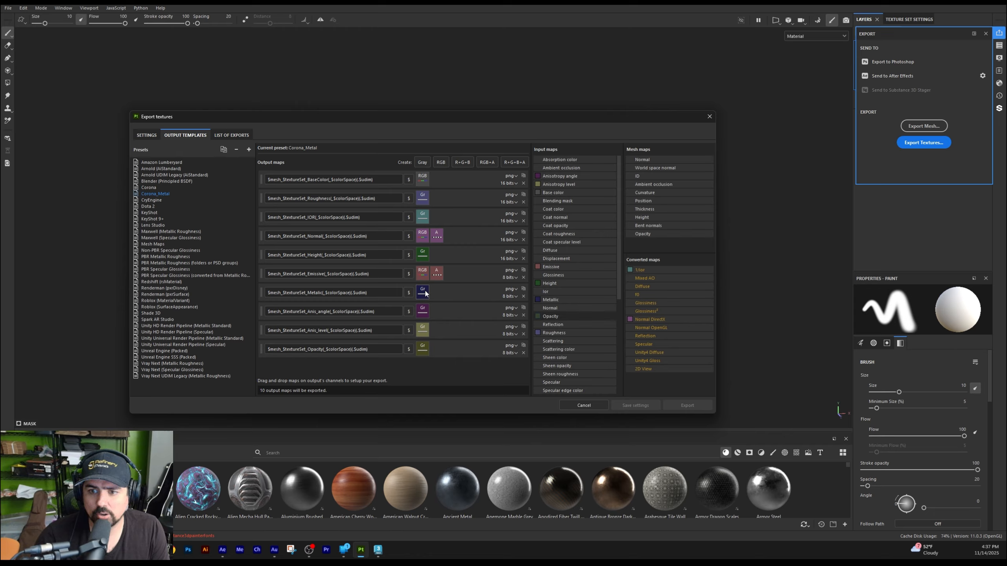
drag(299, 274, 335, 274)
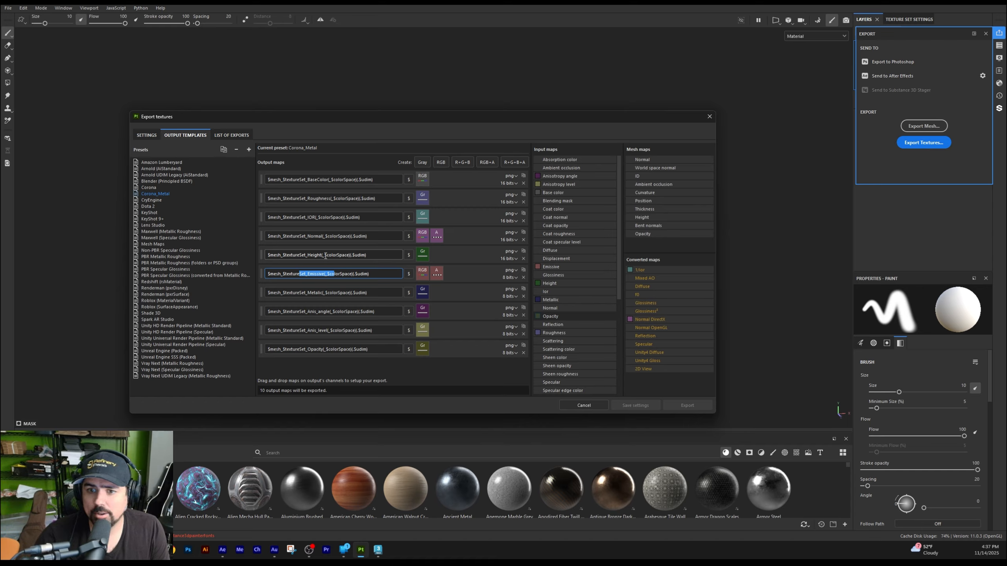
drag(302, 255, 416, 259)
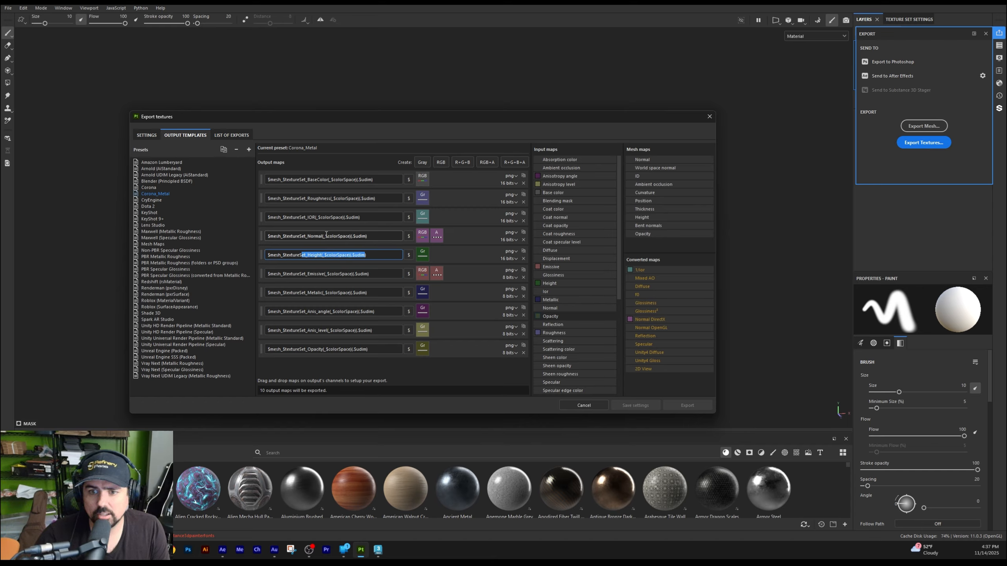
drag(309, 236, 414, 239)
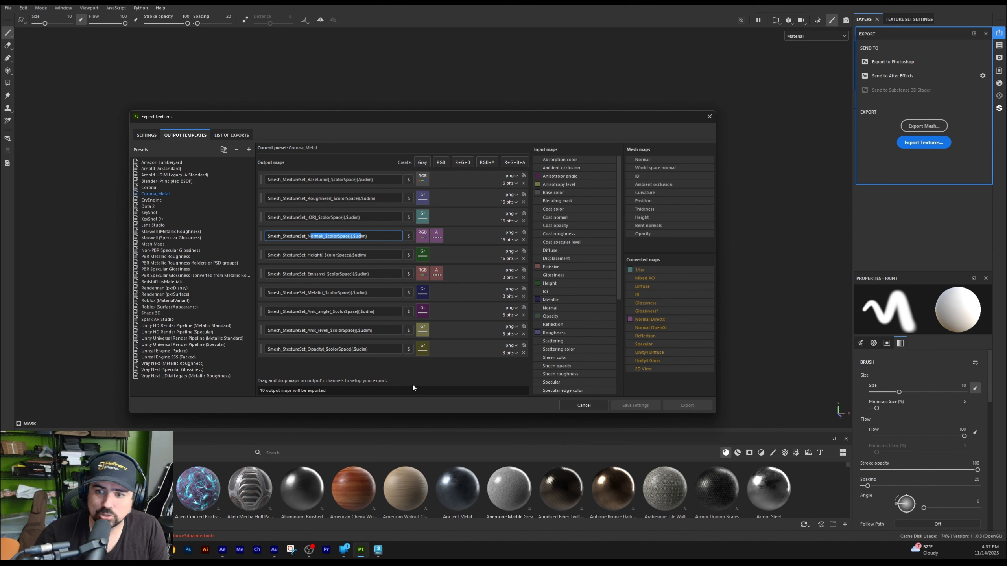
click(419, 374)
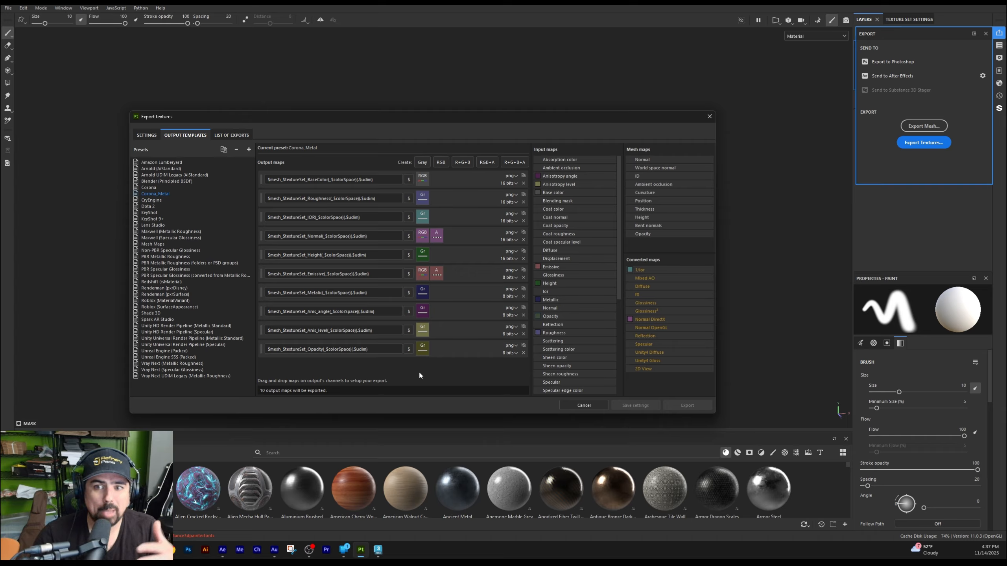
scroll(559, 352, down, 6)
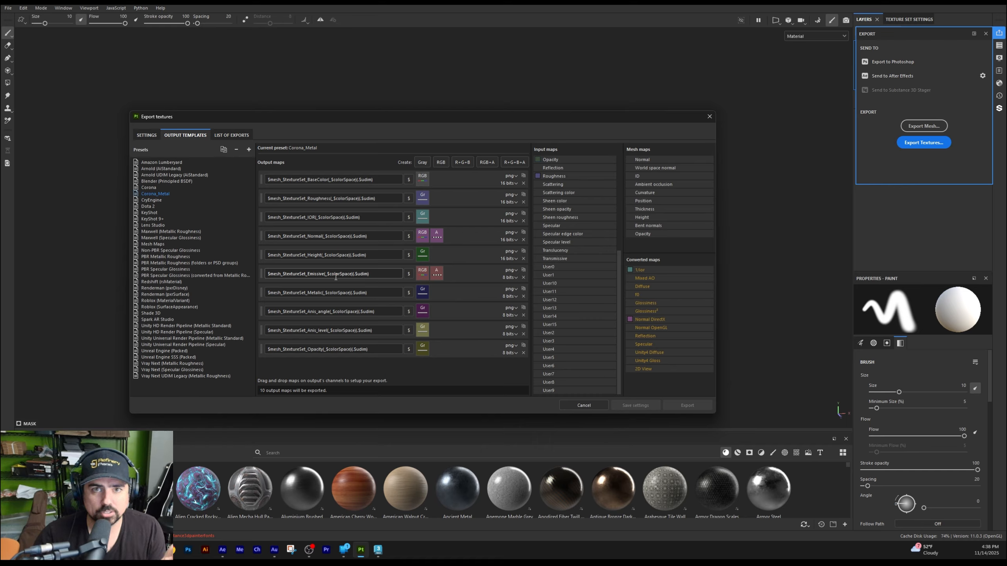
click(709, 116)
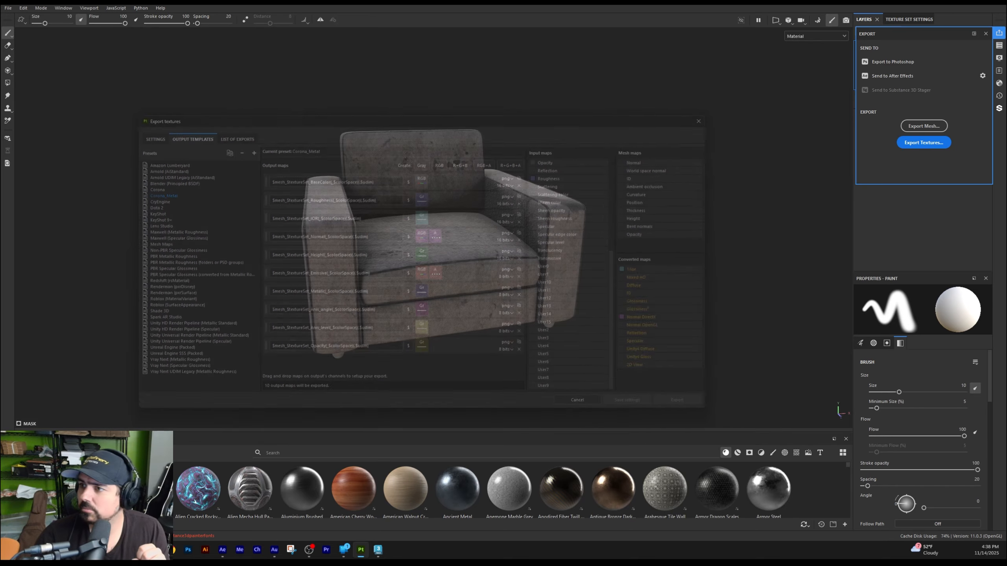
Check the channels in the texture set settings, and add a fill layer above Fabric Linen 1.
click(999, 33)
click(918, 20)
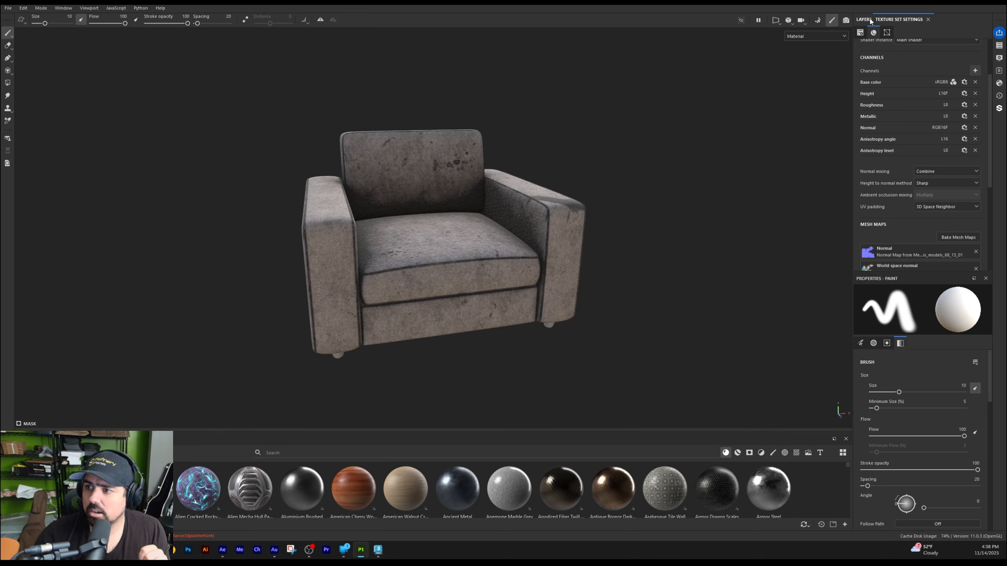
scroll(936, 119, up, 3)
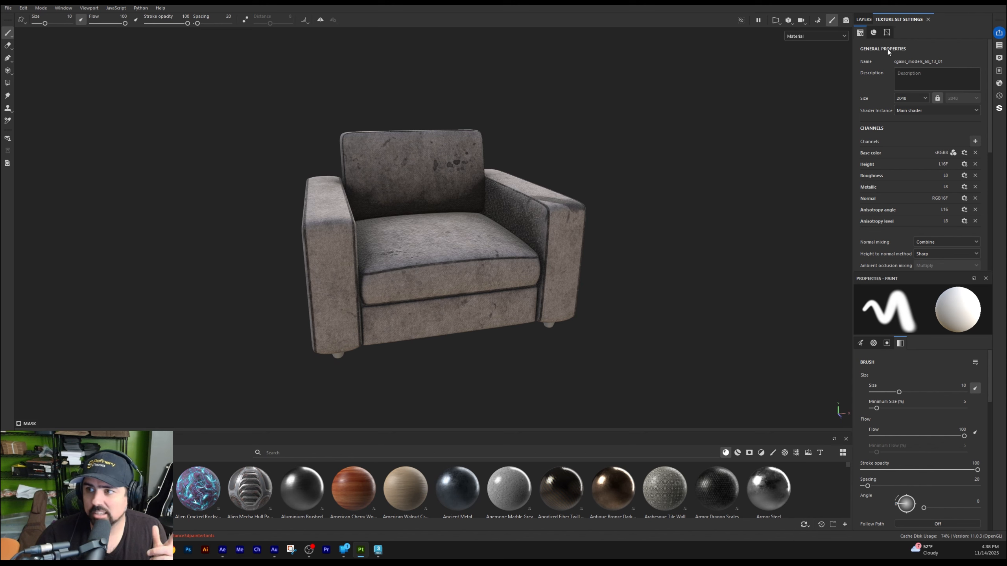
click(864, 19)
right_click(901, 129)
click(902, 126)
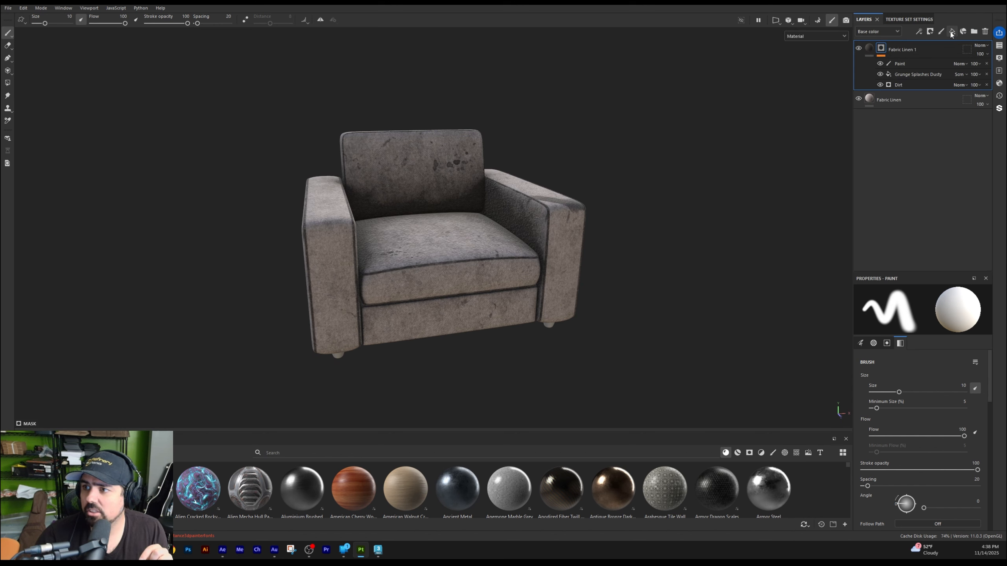
click(951, 32)
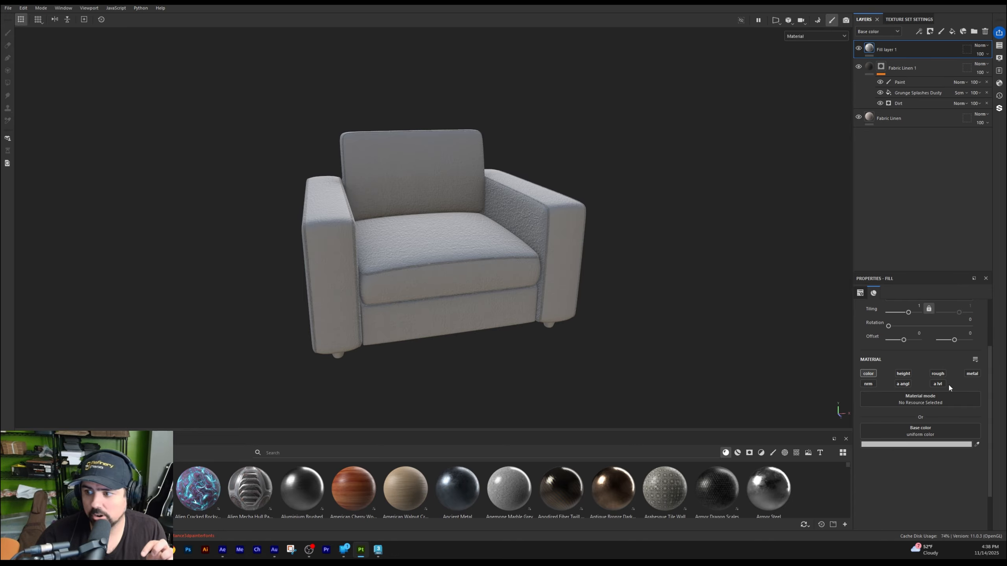
Add an Opacity channel to the texture set.
click(907, 20)
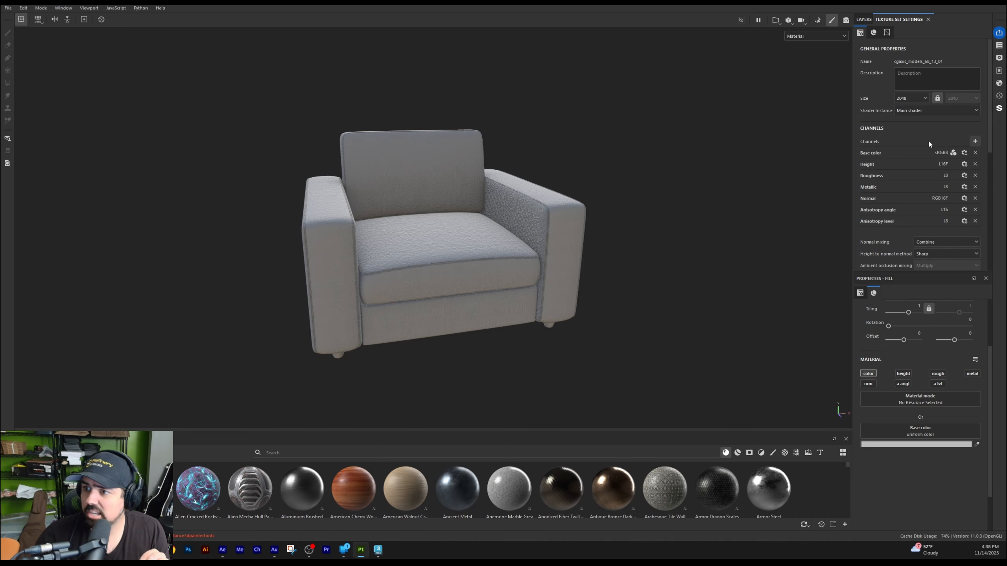
click(976, 142)
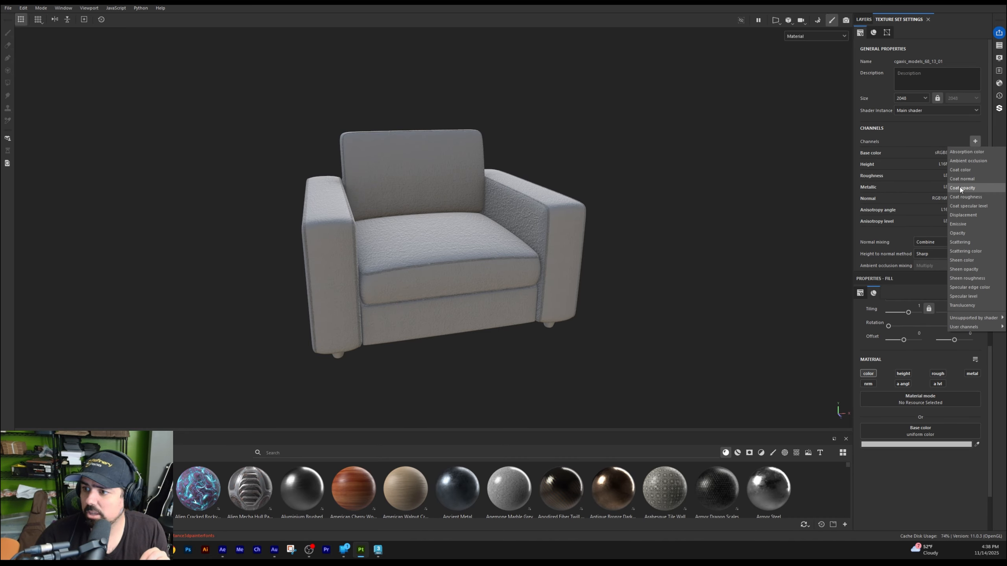
click(971, 232)
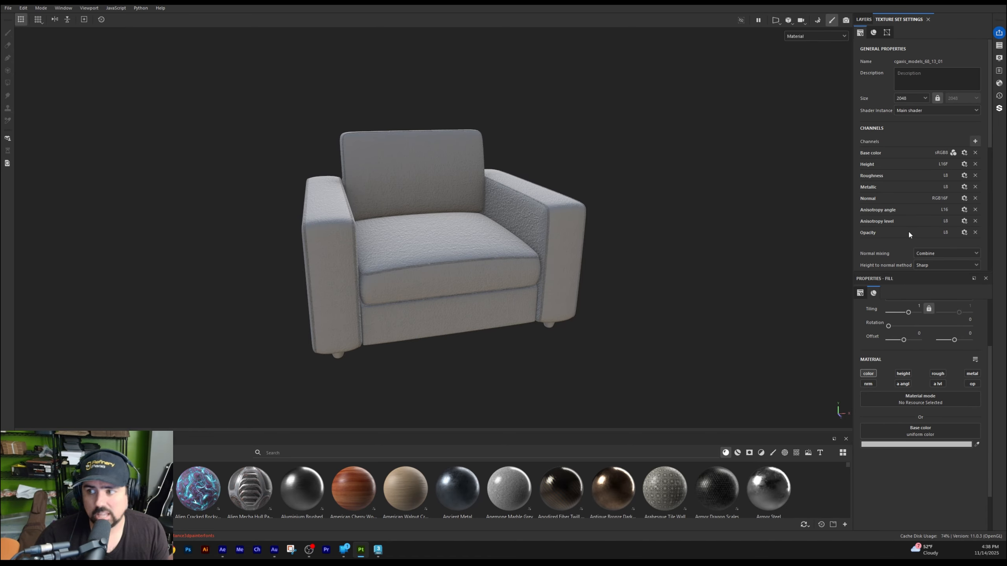
Enable opacity on the new fill layer, lower its value to about 0.43, and look over the shader settings.
scroll(964, 437, up, 2)
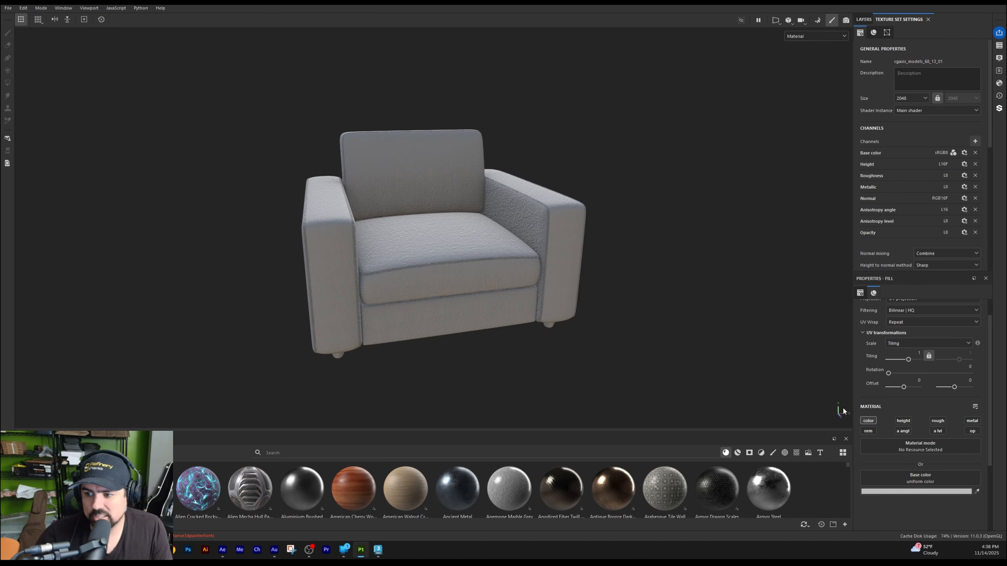
click(971, 431)
scroll(952, 456, down, 3)
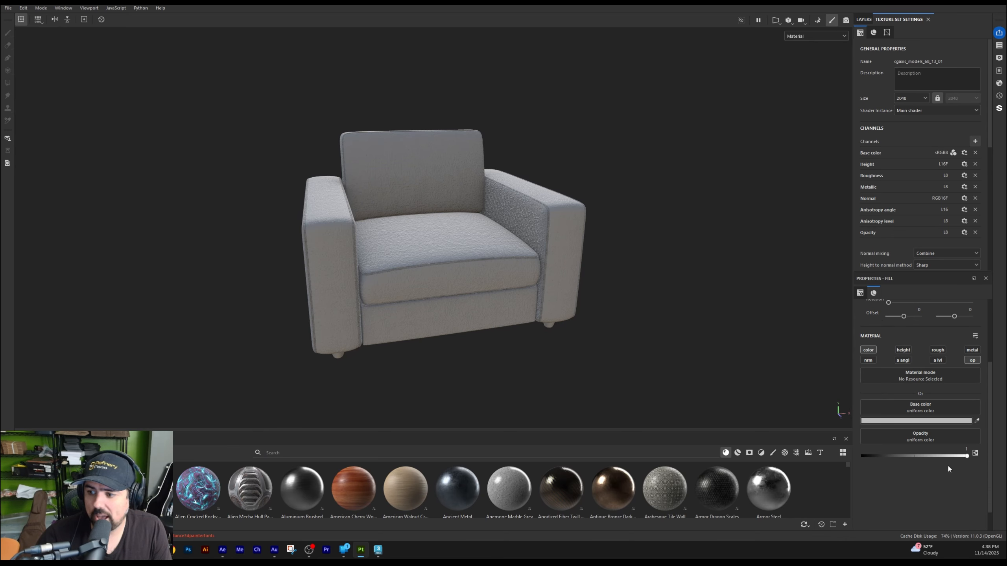
drag(944, 457, 902, 456)
click(905, 457)
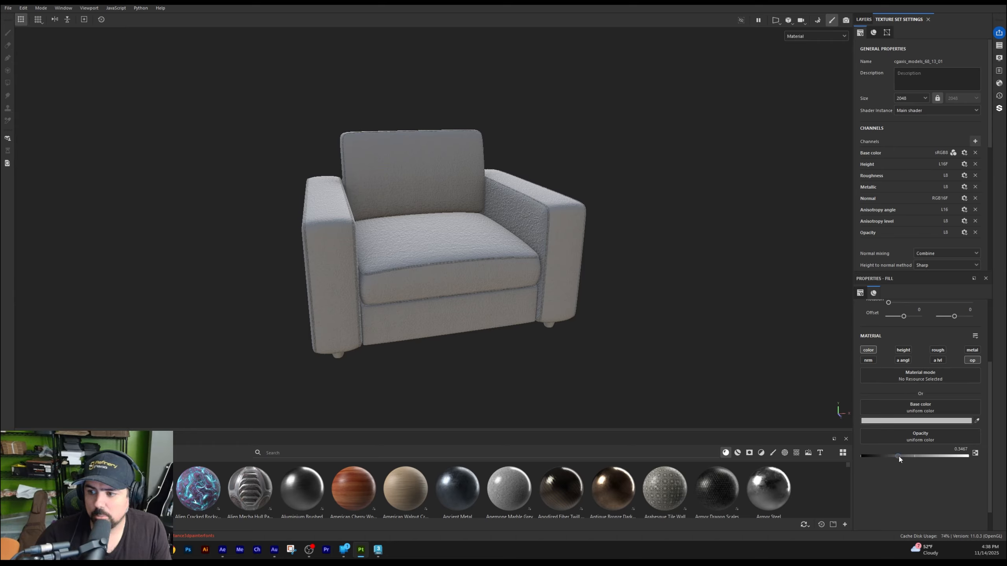
click(999, 83)
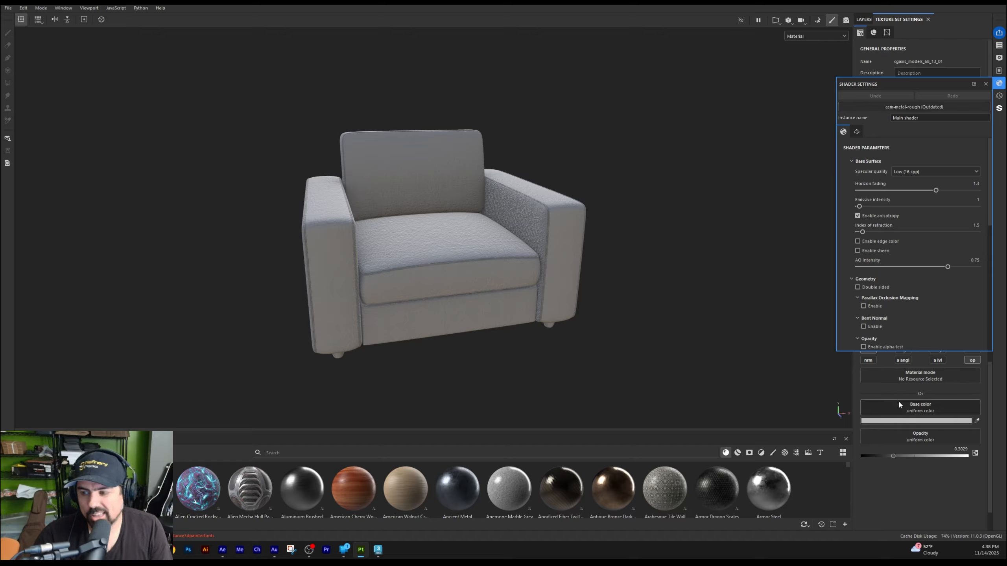
drag(894, 456, 906, 456)
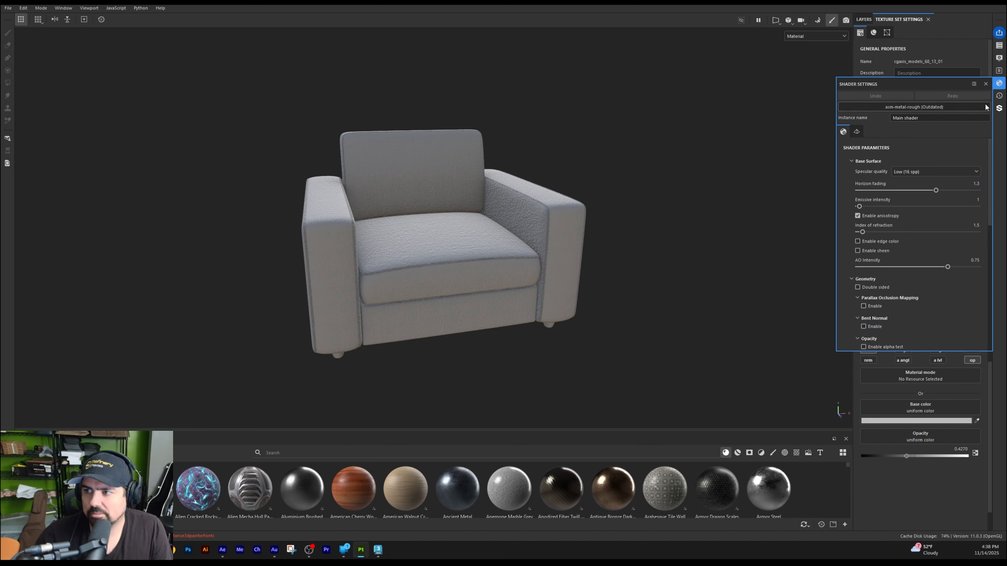
click(999, 83)
Add an Emissive channel to the texture set, and enable it on the fill layer with the red colour CF0000.
click(974, 142)
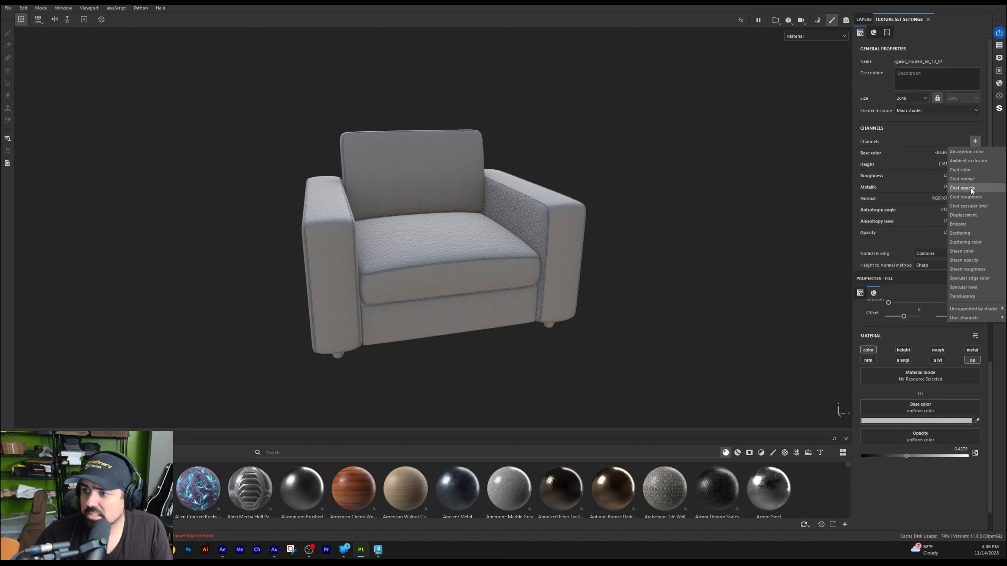
click(971, 224)
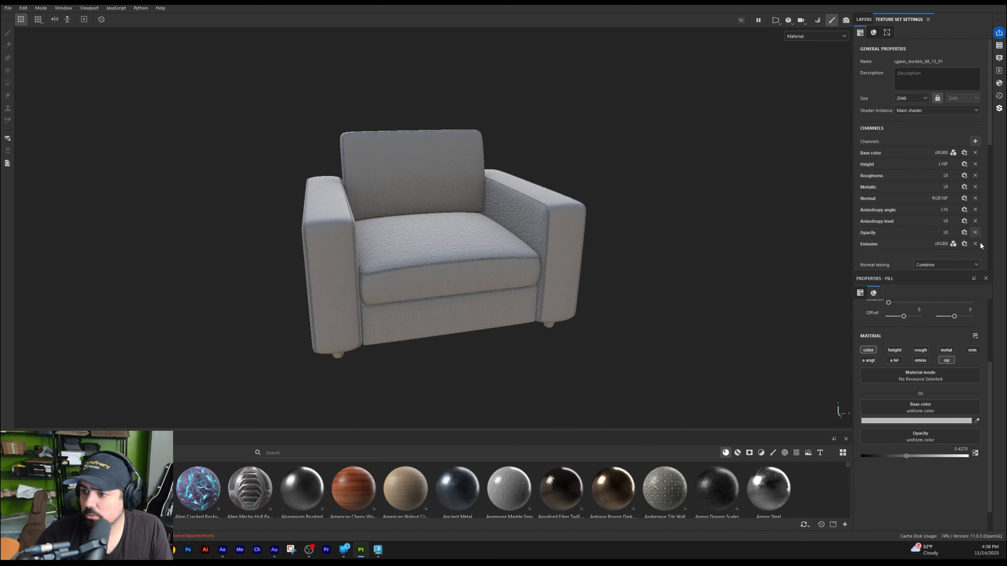
click(920, 360)
click(920, 448)
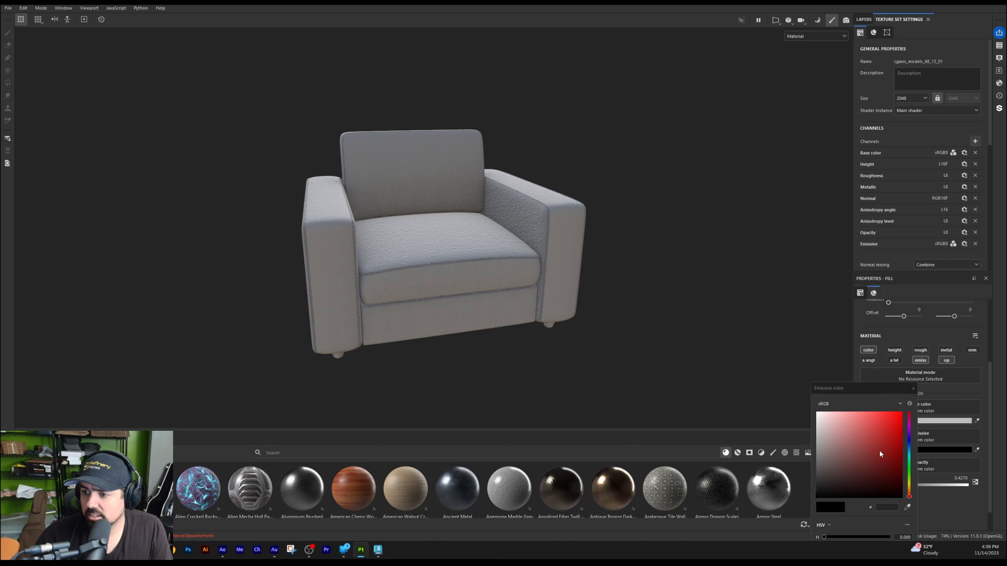
drag(879, 451, 906, 439)
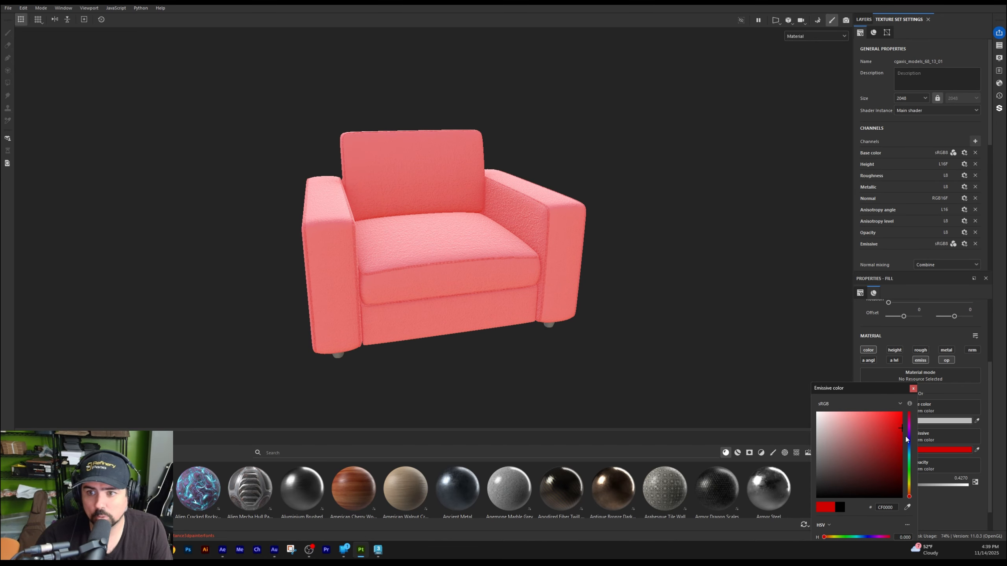
click(912, 388)
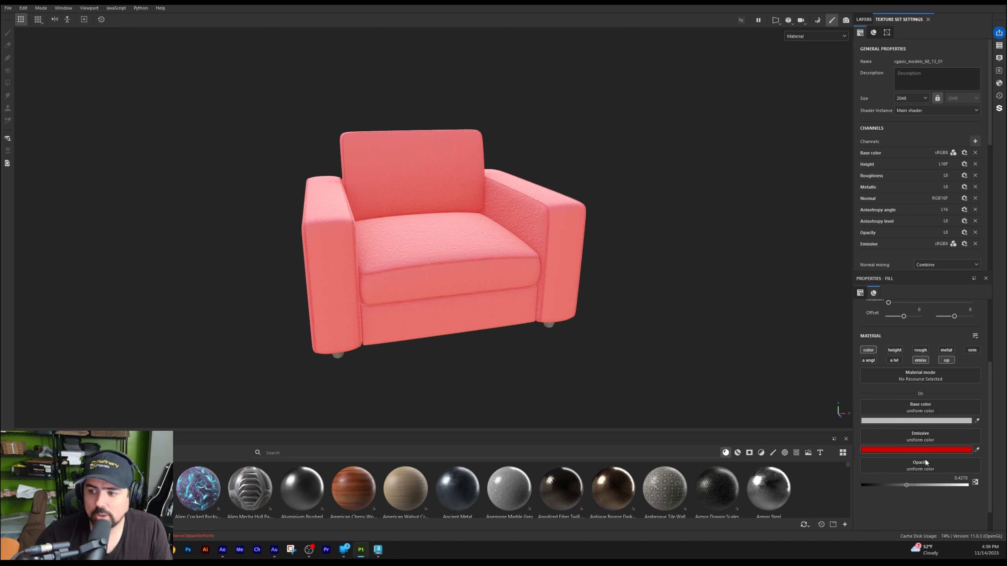
Open the texture export dialog, review its settings and output templates, and check the output directory without changing it.
click(863, 19)
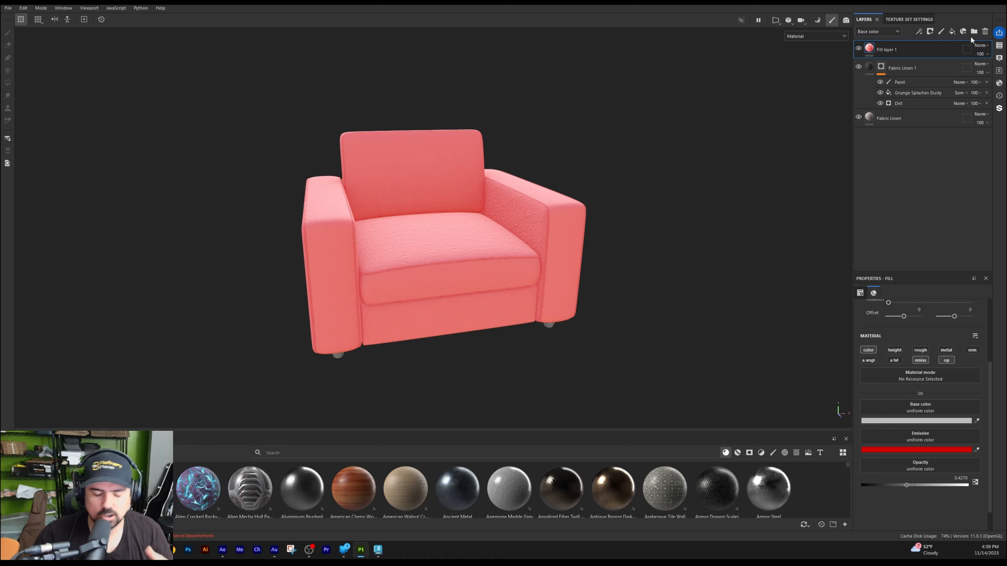
click(999, 32)
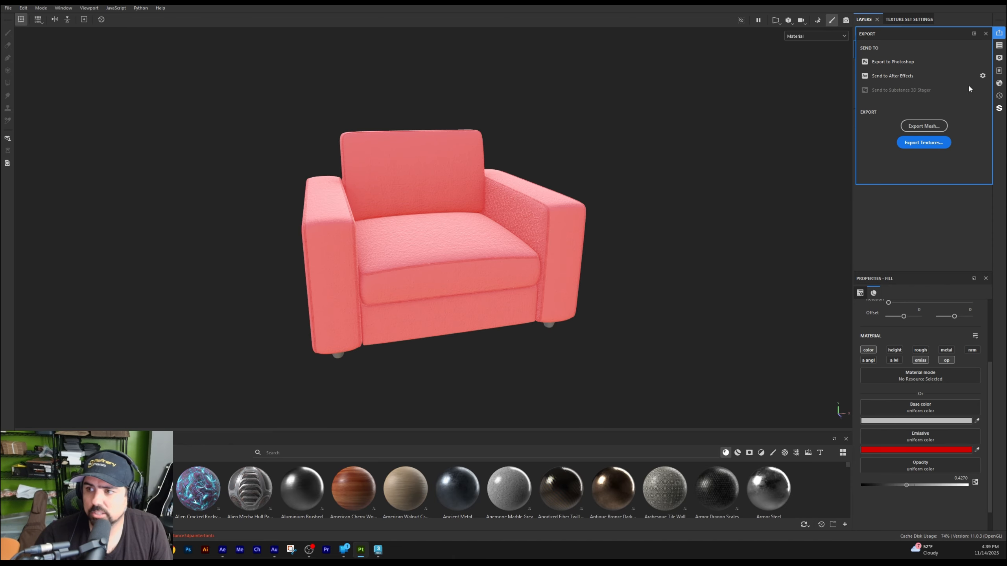
click(927, 143)
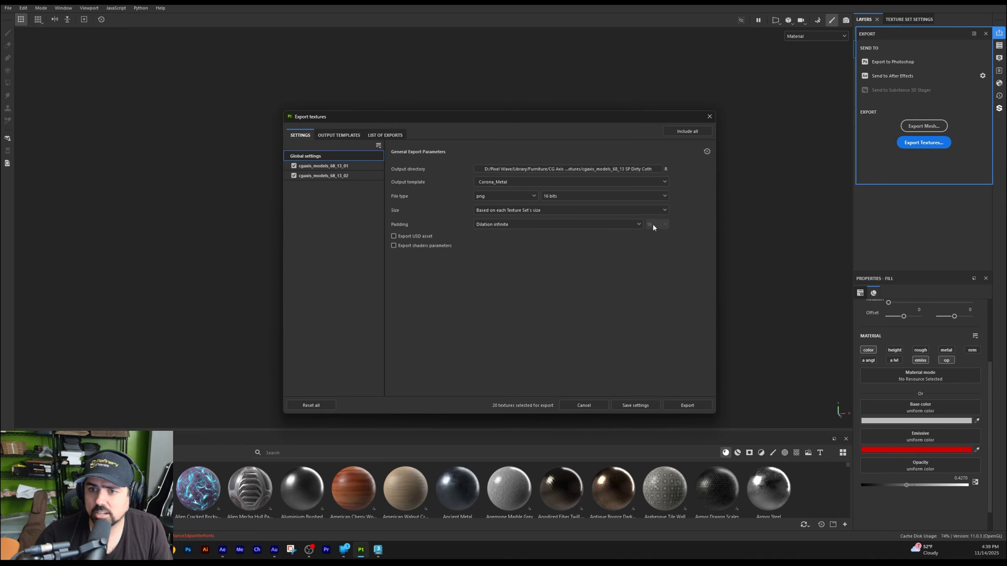
click(339, 135)
click(300, 135)
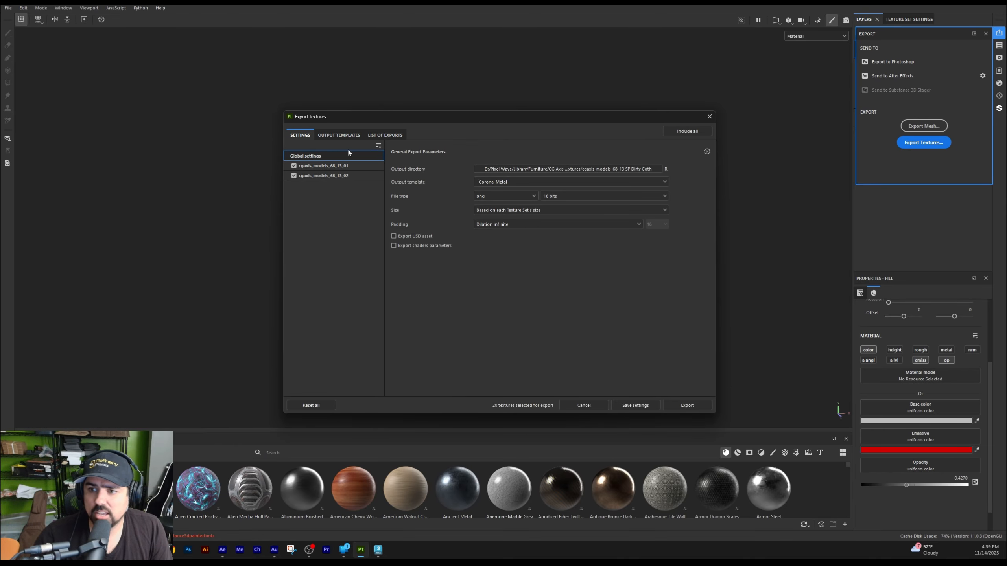
click(540, 169)
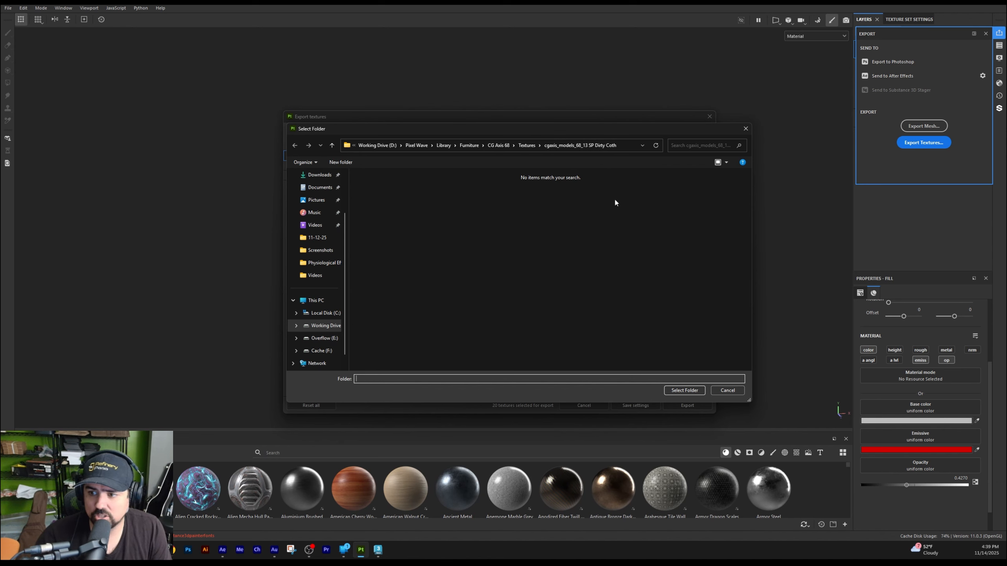
click(727, 390)
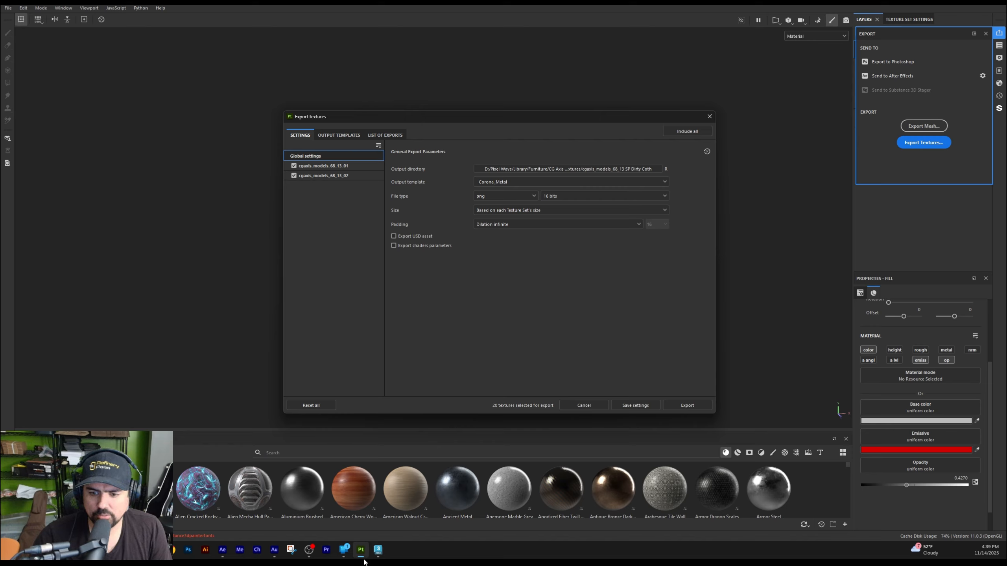
Switch to 3ds Max and arrange the exported textures folder beside a widened Slate Material Editor.
click(378, 552)
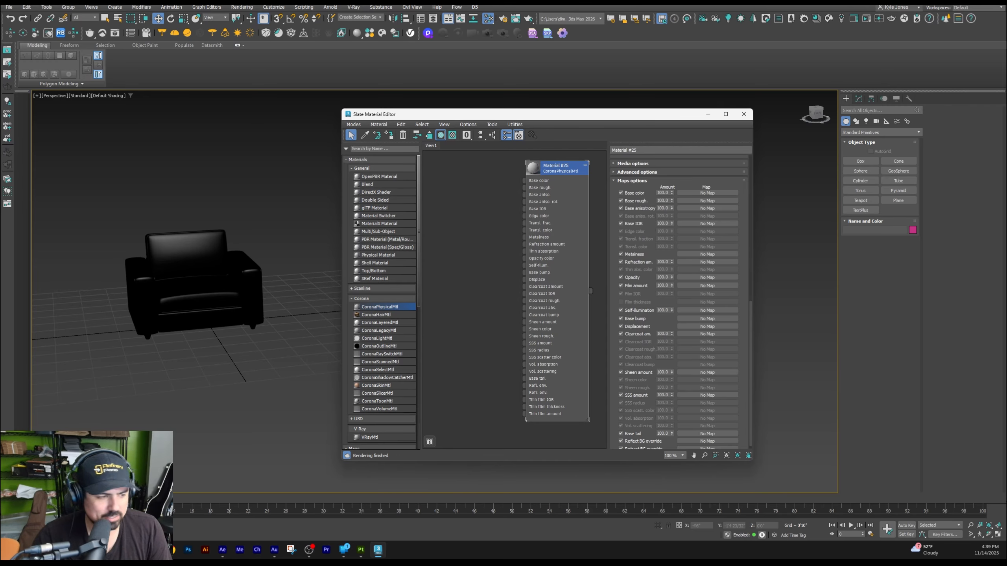
drag(0, 137, 358, 132)
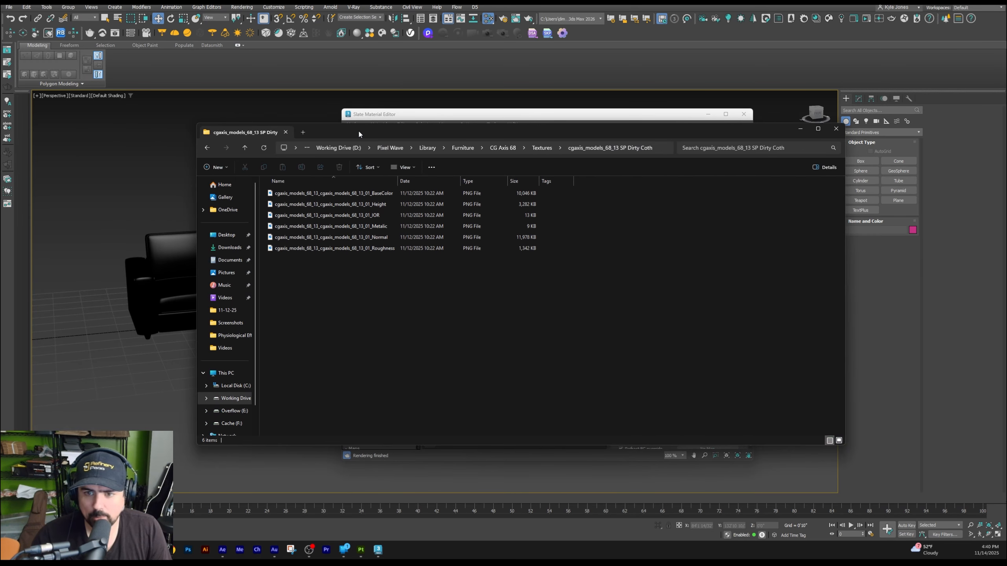
drag(845, 360, 582, 359)
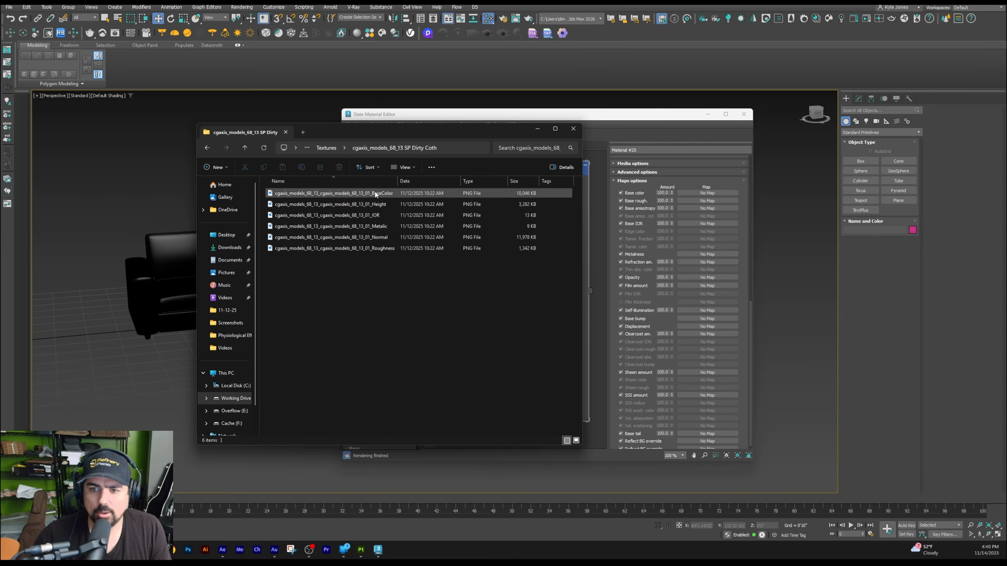
drag(387, 139, 229, 142)
drag(428, 304, 318, 303)
drag(753, 193, 943, 192)
drag(569, 168, 758, 167)
key(alt+Tab)
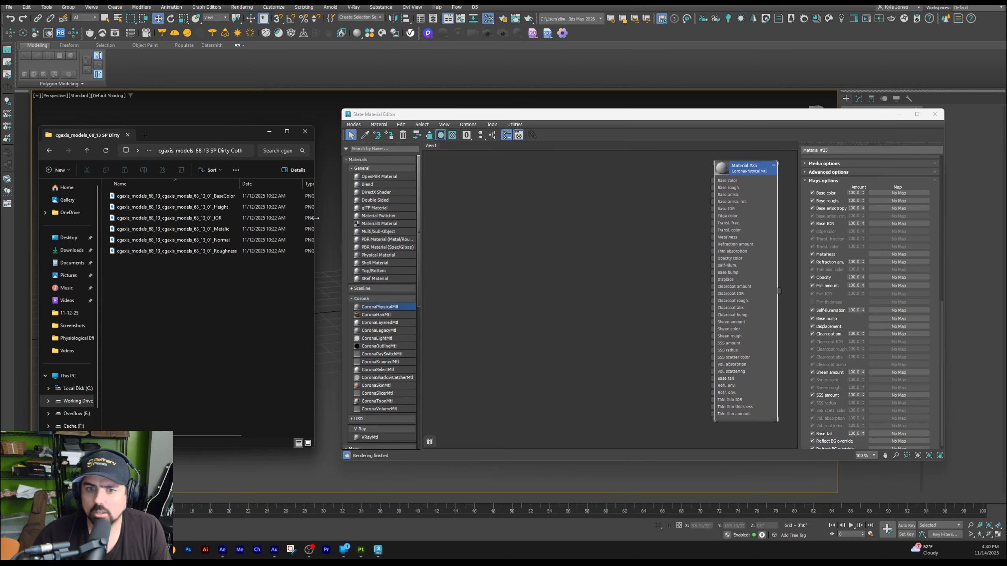
Load the BaseColor texture into the base color input of the Corona physical material and set its blur to 0.01.
click(188, 198)
drag(188, 200, 712, 181)
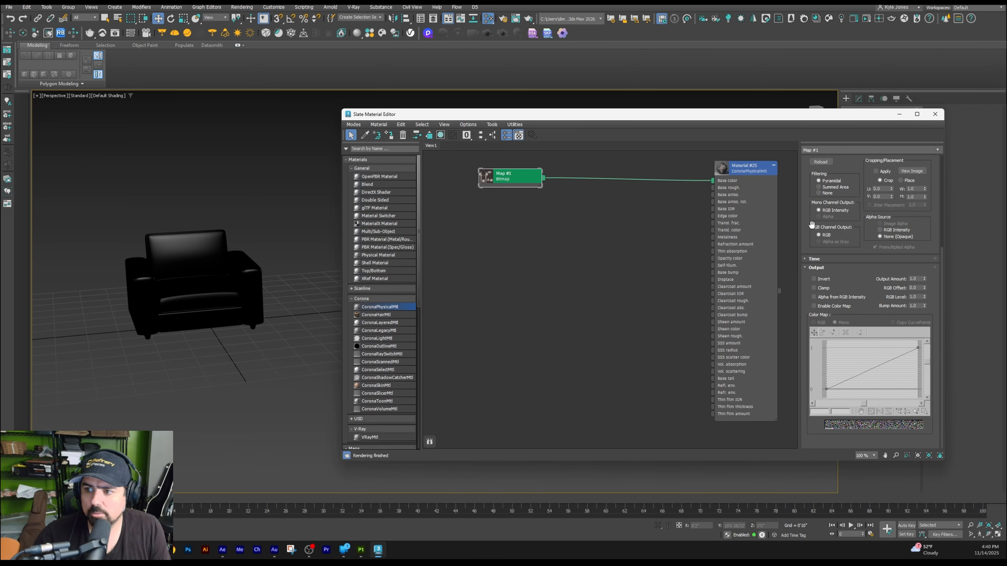
scroll(805, 223, up, 3)
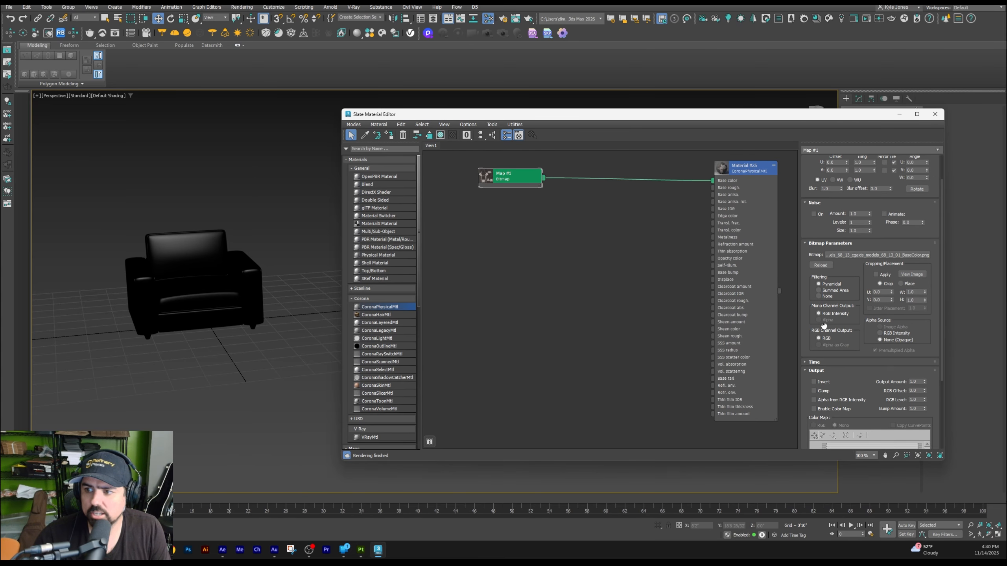
right_click(840, 190)
click(829, 190)
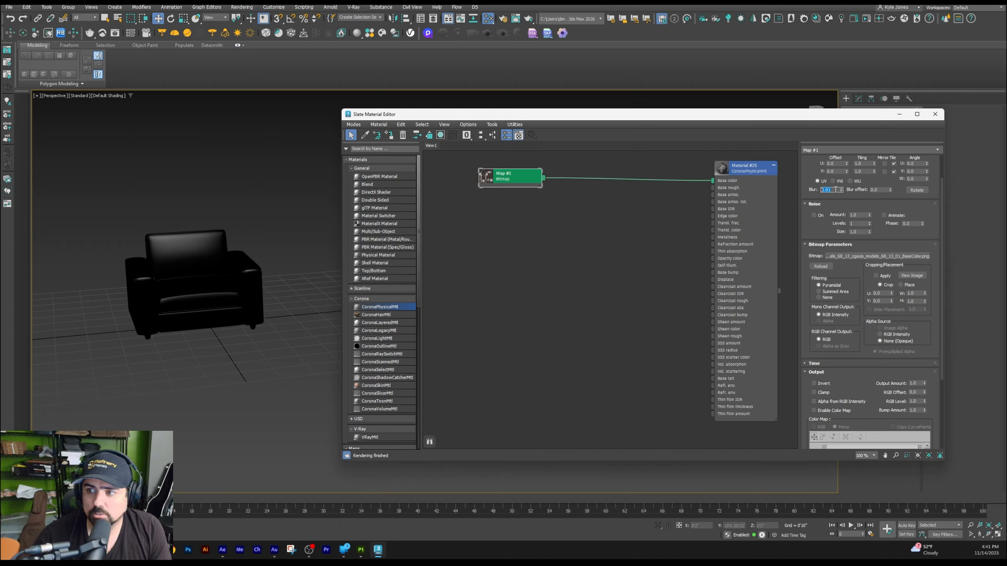
Bring the Height and Normal textures from the folder into the material view as bitmap nodes.
key(alt+Tab)
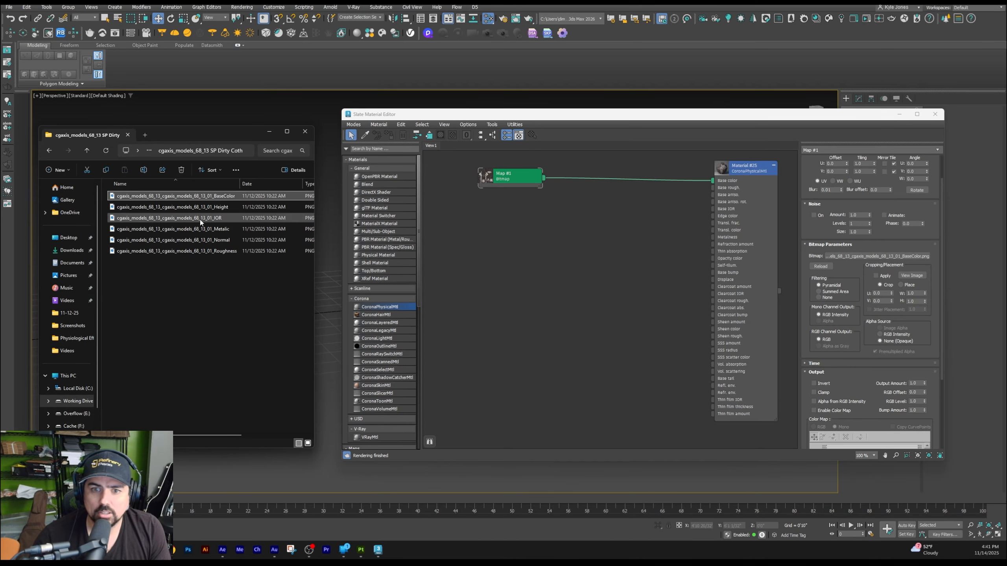
click(204, 208)
drag(203, 208, 498, 283)
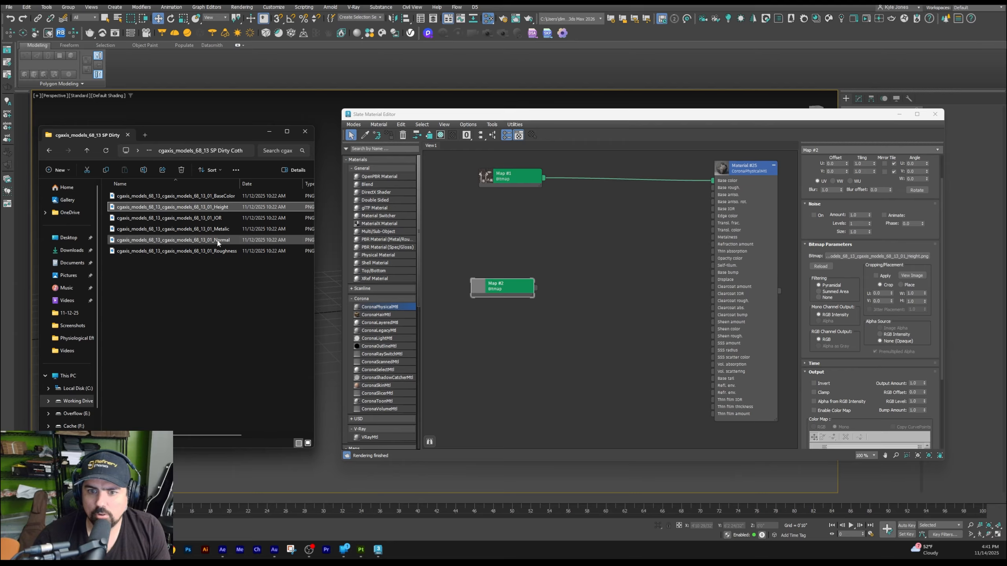
drag(173, 239, 494, 304)
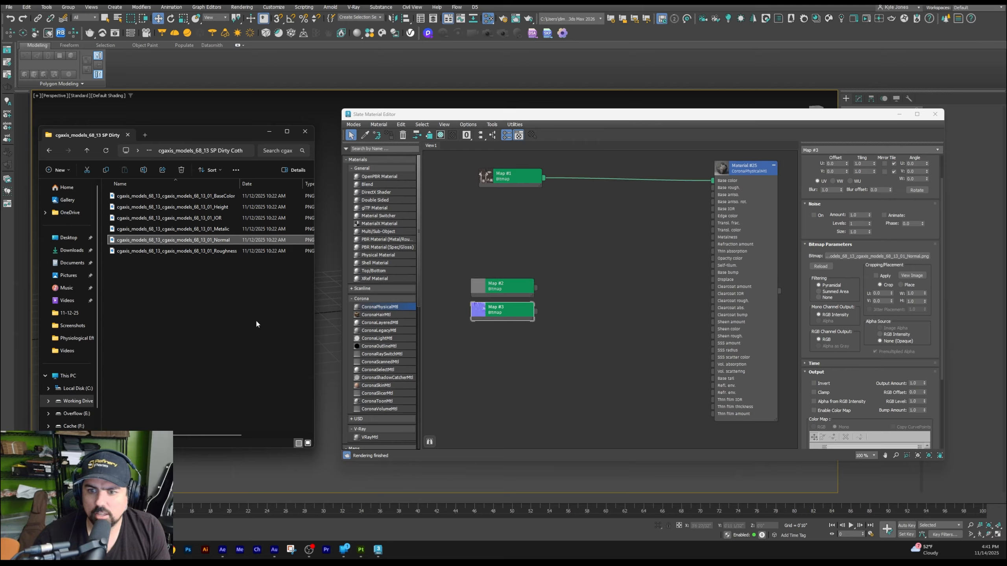
Add a CoronaNormal map to the material view, align the Normal bitmap beside it, and place the Height bitmap below.
scroll(387, 351, down, 10)
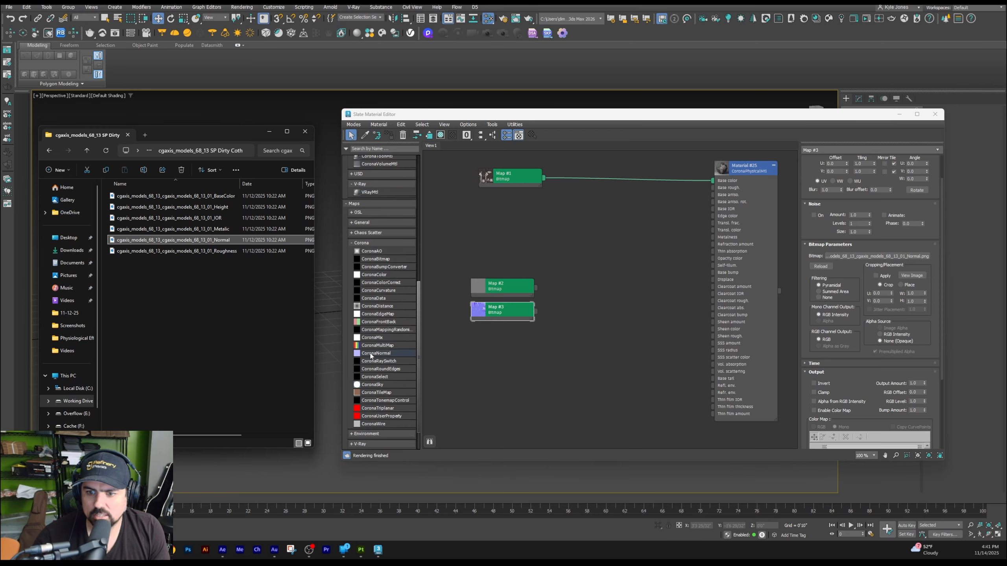
drag(370, 354, 579, 294)
drag(518, 290, 517, 352)
drag(507, 311, 506, 295)
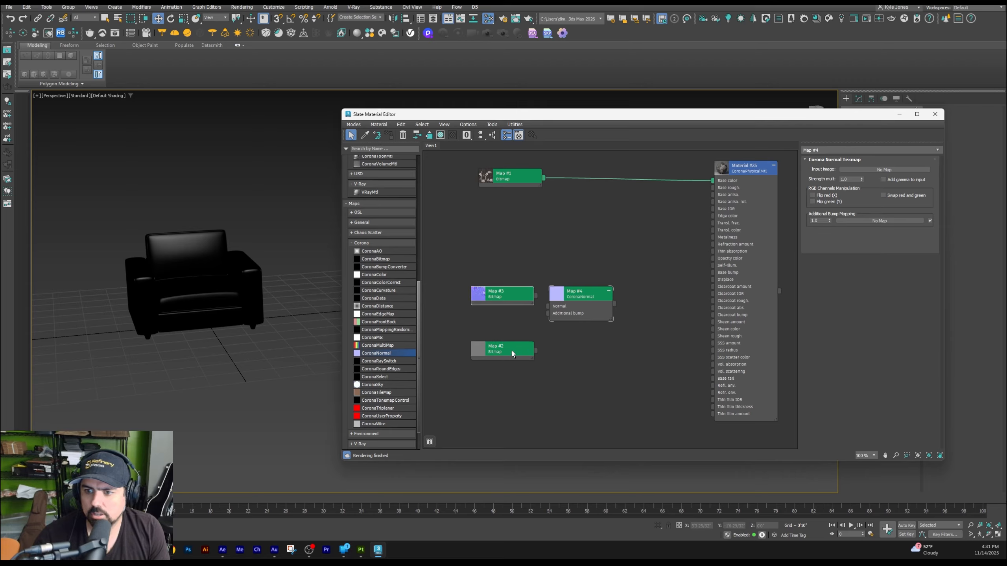
Wire the Normal and Height bitmaps into the CoronaNormal map's normal and additional bump inputs, and enable Add gamma to input.
drag(512, 350, 548, 313)
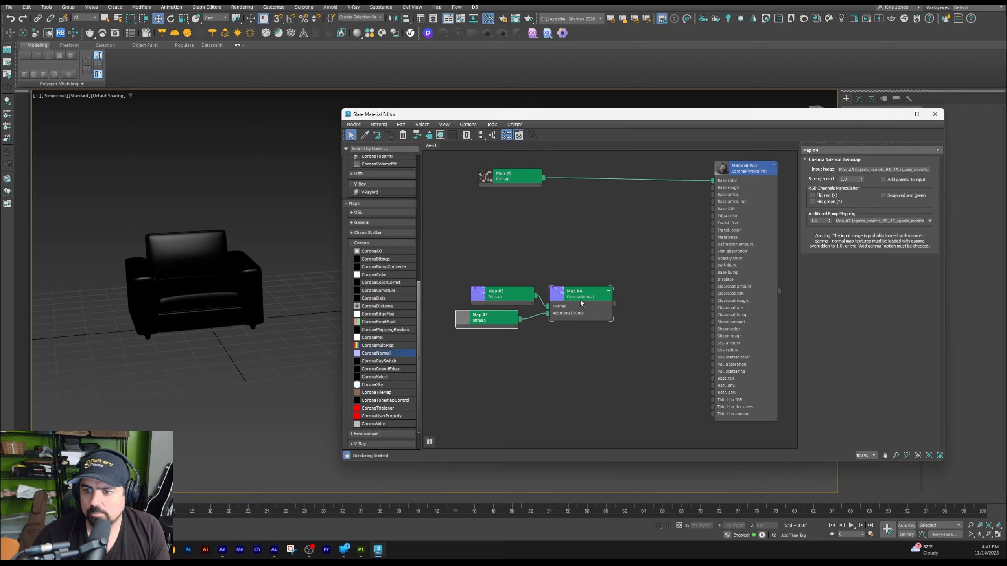
click(581, 300)
click(904, 179)
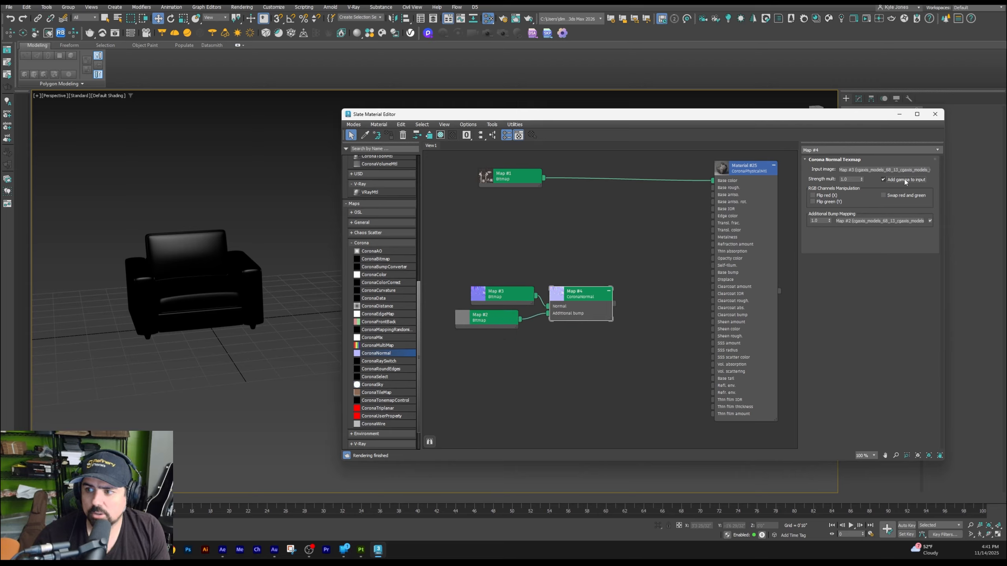
Try a gamma override of 1.0 in the Normal bitmap's file settings and cancel it.
click(506, 297)
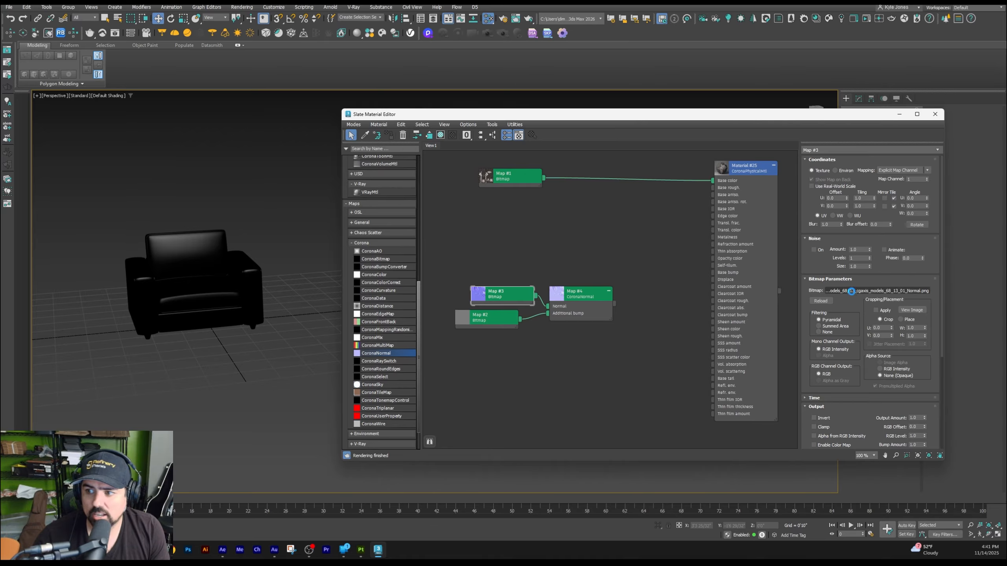
click(851, 292)
click(476, 495)
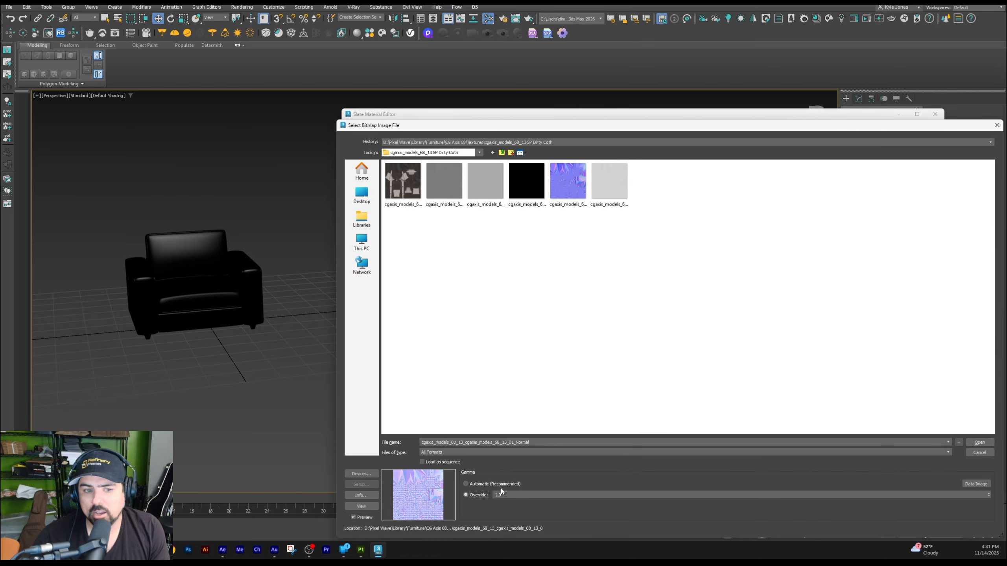
click(979, 452)
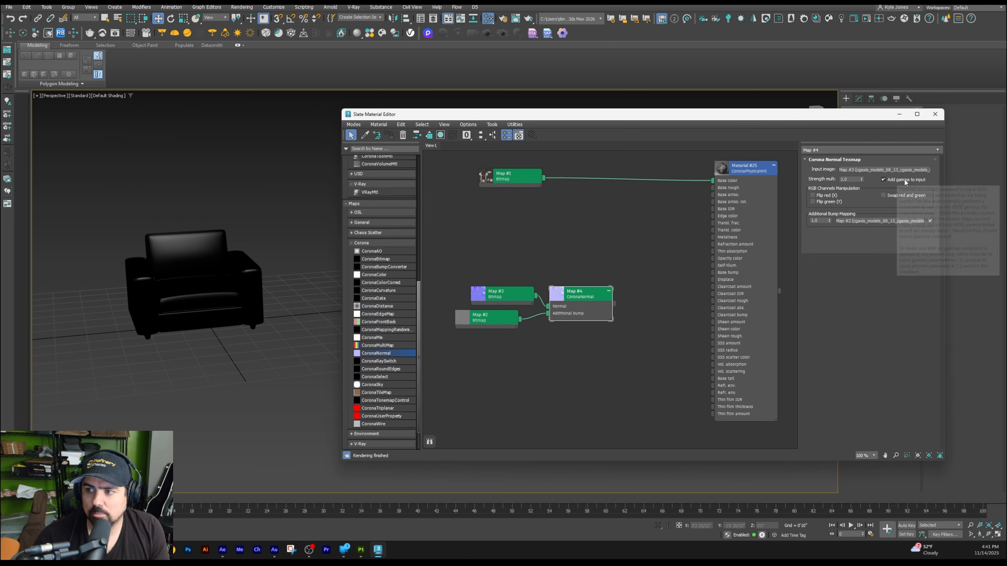
Connect the CoronaNormal map to the material's base bump input and move the Height bitmap slightly closer to it.
middle_drag(651, 270, 615, 313)
drag(591, 308, 689, 277)
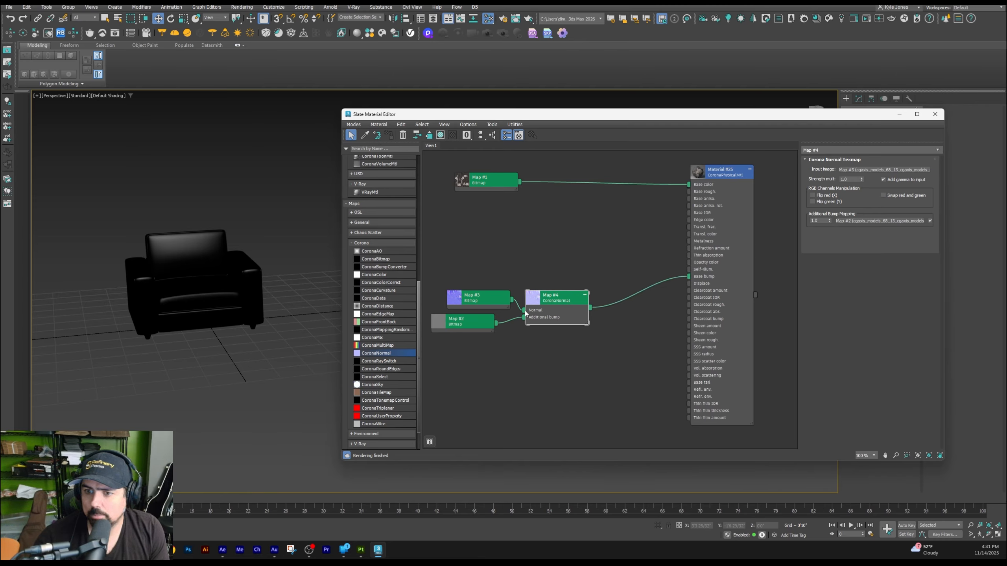
drag(463, 322, 471, 322)
Set the Normal bitmap's blur to 0.01.
double_click(476, 297)
click(826, 225)
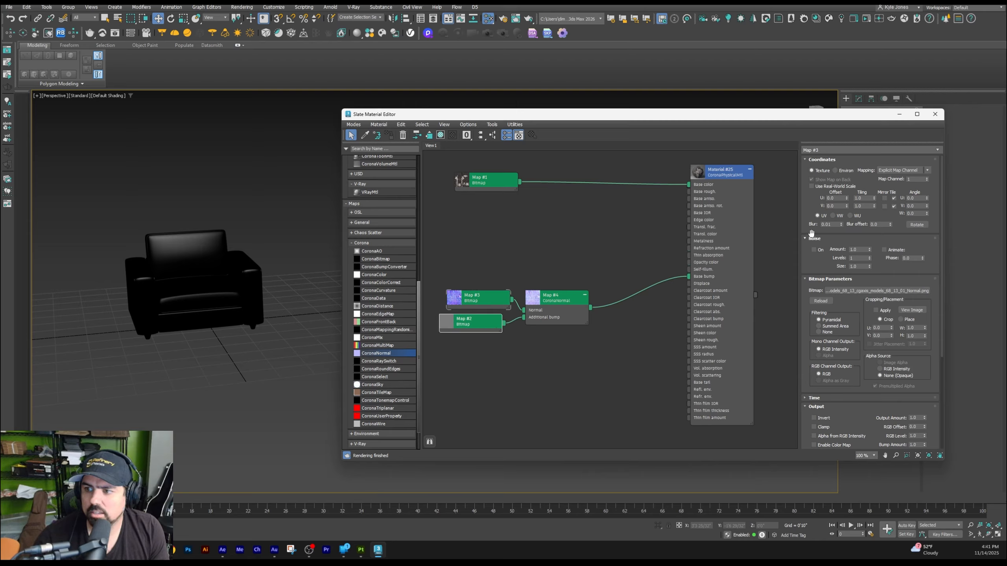
text(0.01)
key(Tab)
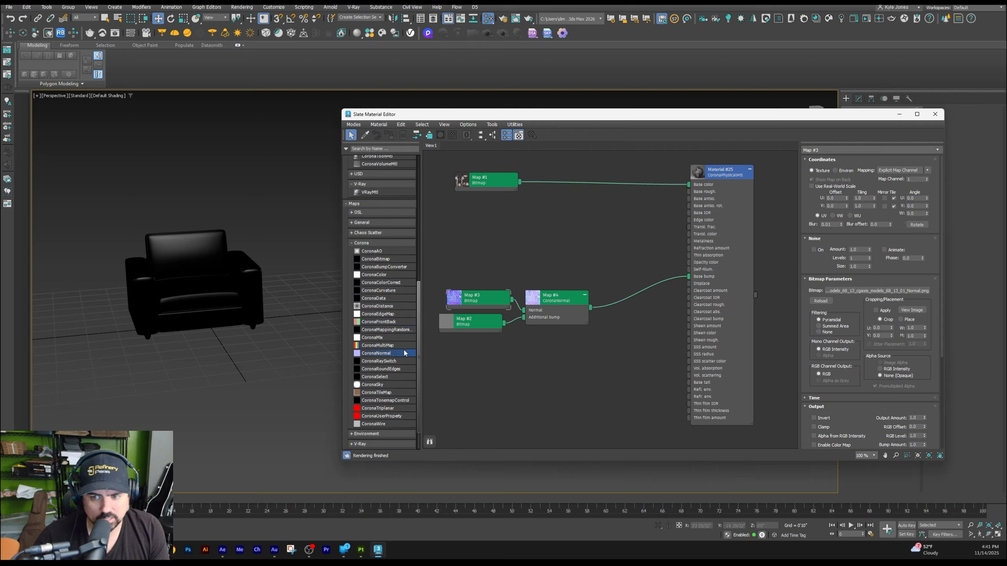
Load the IOR texture from the folder into the material's base IOR input and override its gamma to 1.0.
click(229, 280)
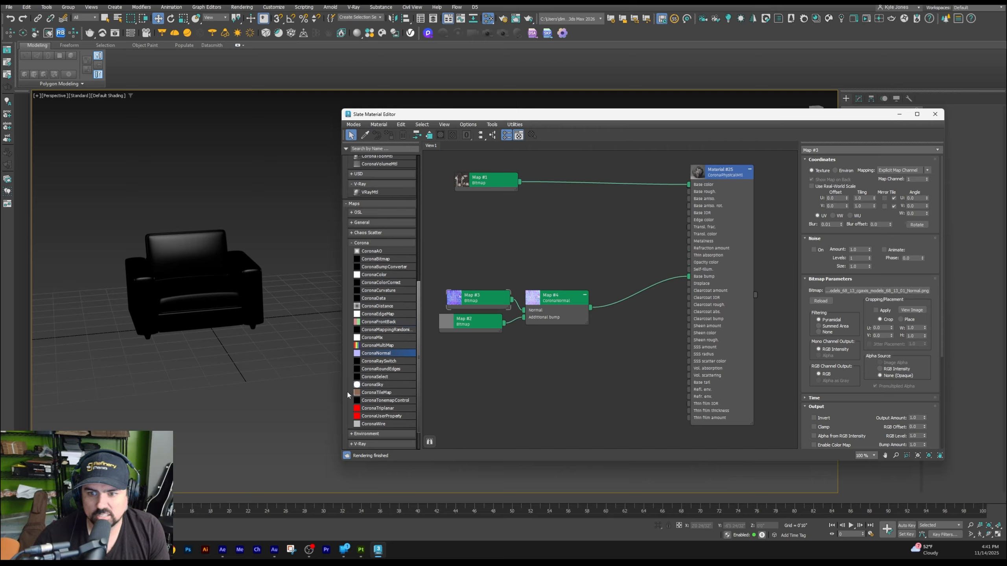
key(alt+Tab)
drag(171, 218, 689, 213)
drag(483, 205, 500, 228)
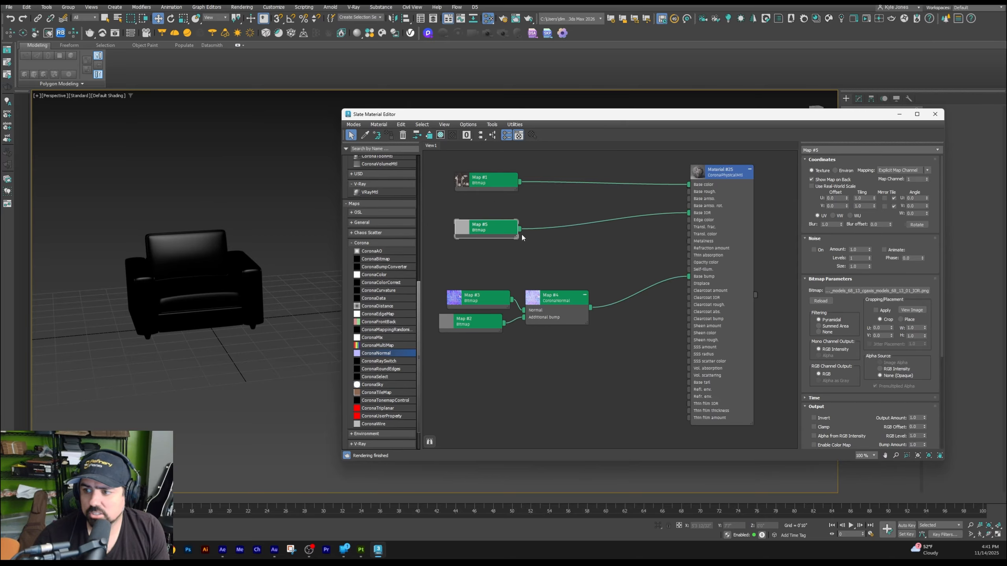
click(877, 291)
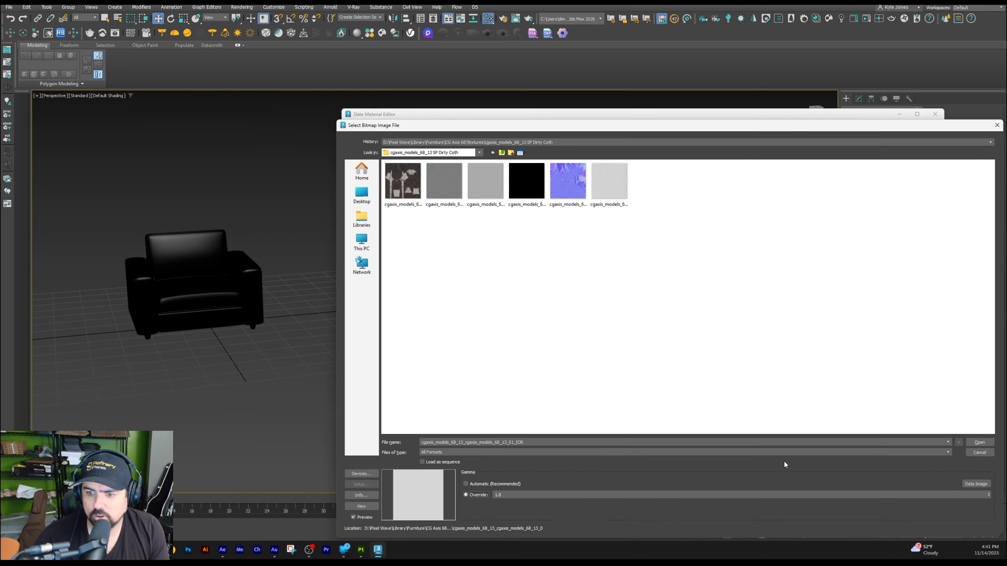
click(978, 442)
Enlarge the Corona physical material's preview in its node and collapse the IOR bitmap's Output settings.
click(699, 173)
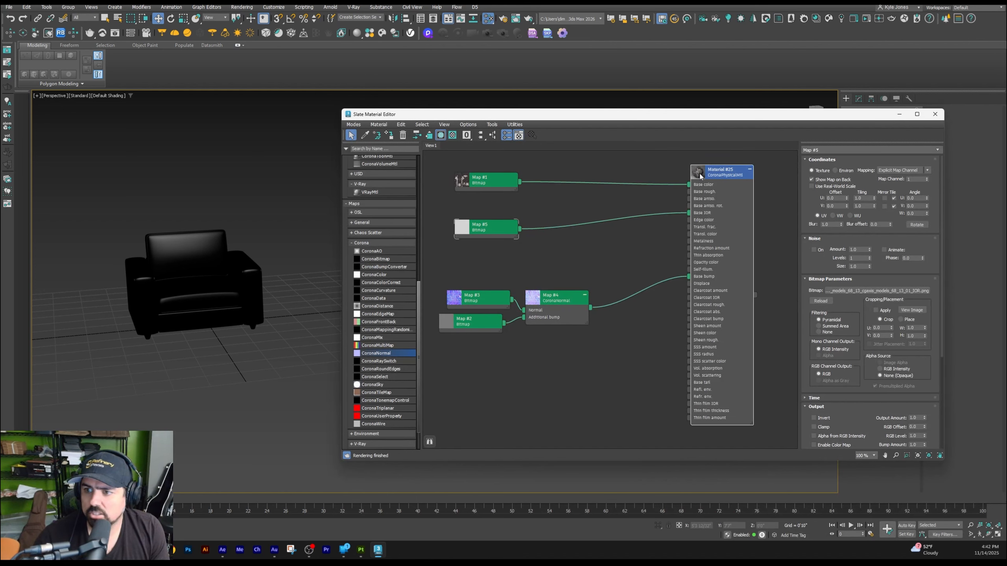
double_click(699, 171)
scroll(905, 361, down, 5)
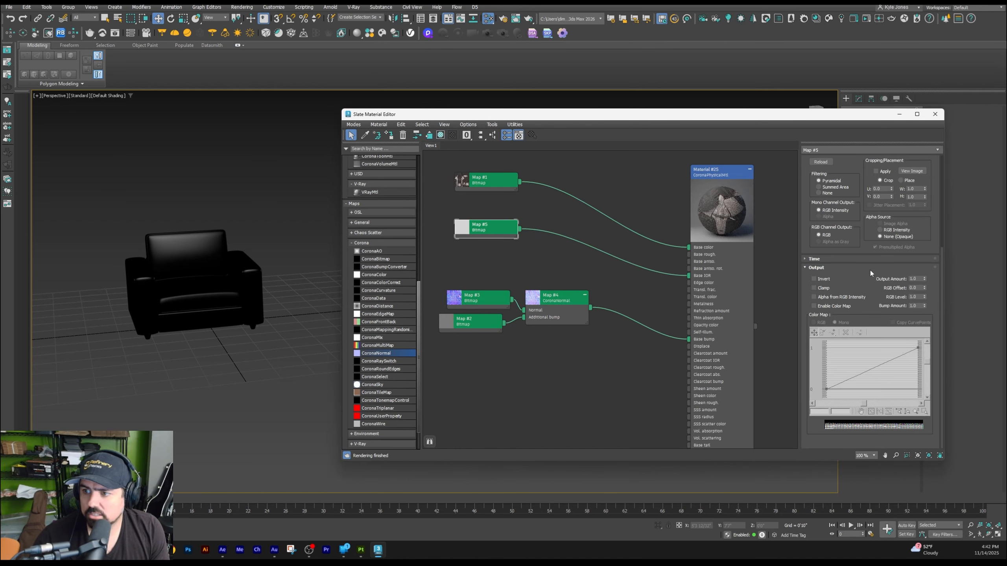
click(828, 268)
Reload the IOR bitmap with its gamma set to Automatic.
click(853, 290)
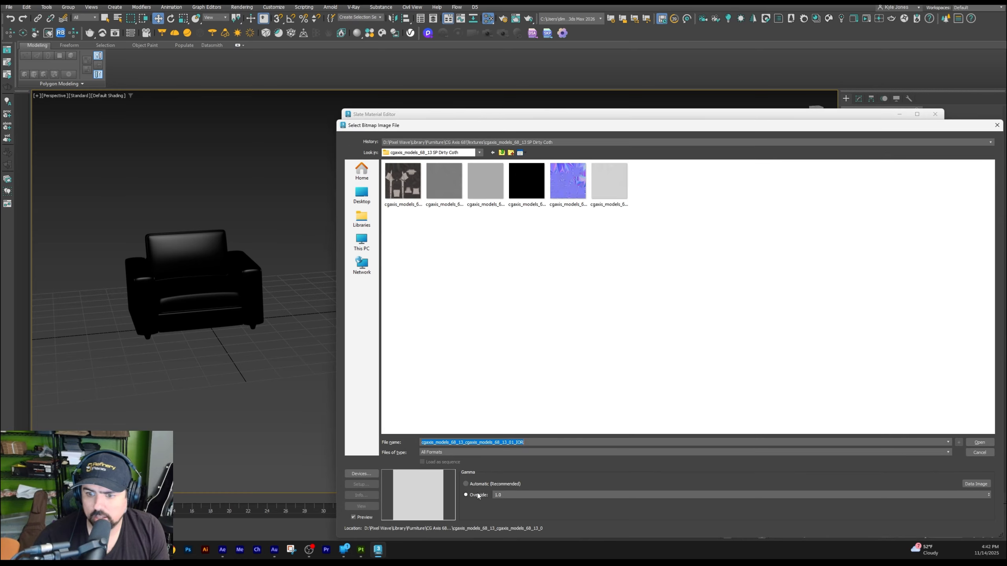
click(509, 485)
click(978, 442)
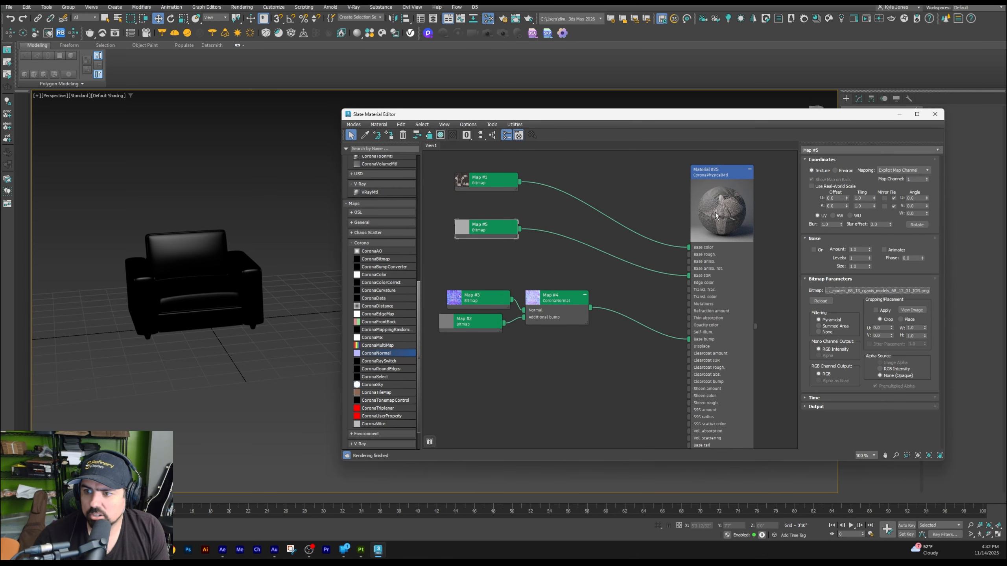
Switch Add gamma to input off in the CoronaNormal map to compare the material preview, and switch it back on.
click(507, 306)
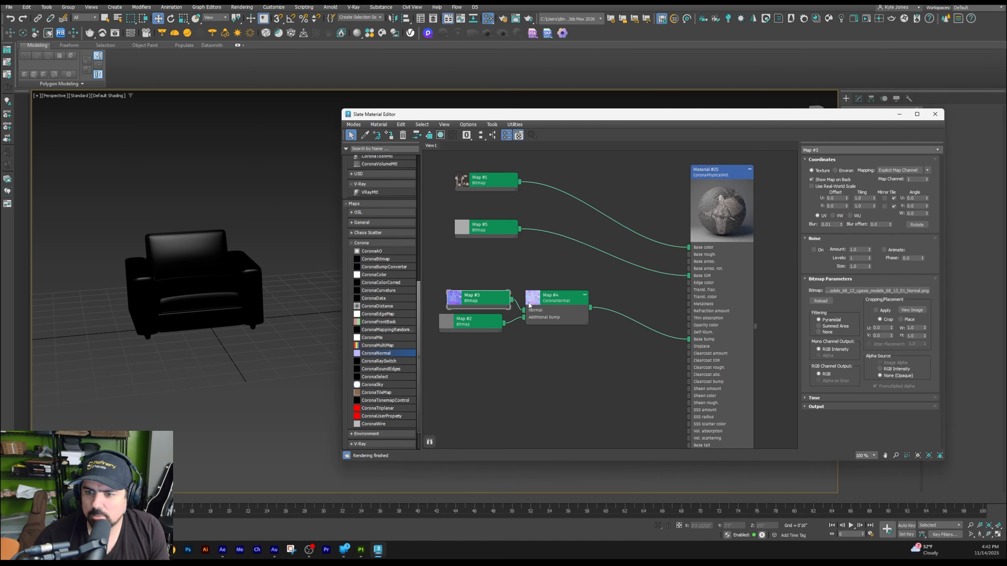
click(558, 302)
click(901, 180)
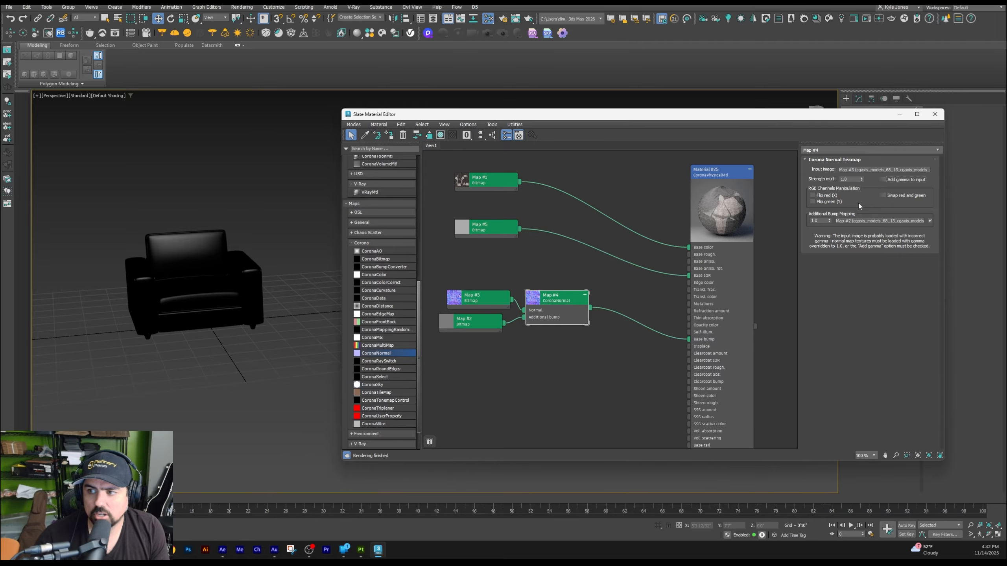
click(889, 180)
Reload the IOR bitmap with its gamma overridden to 1.0.
click(493, 236)
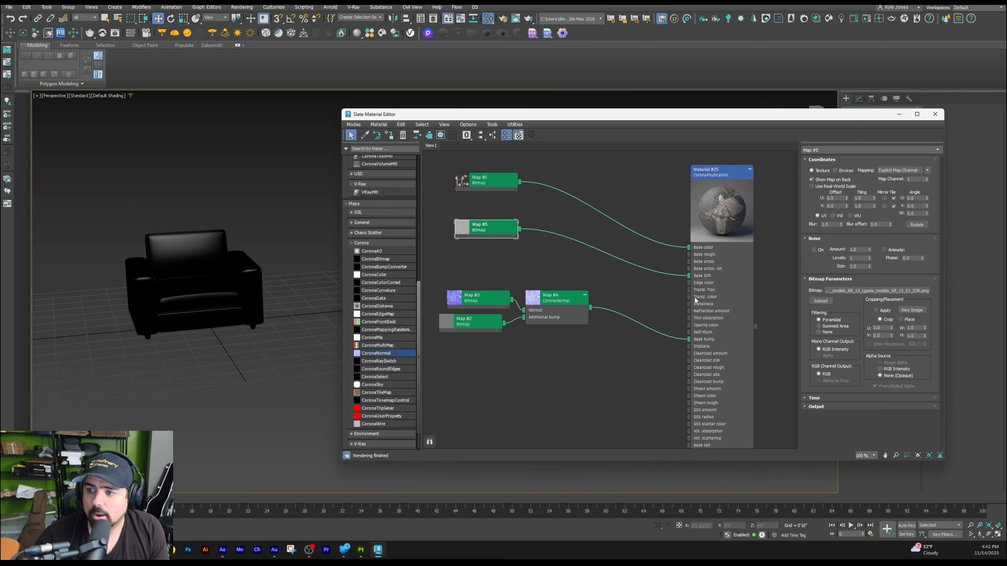
click(877, 290)
click(485, 492)
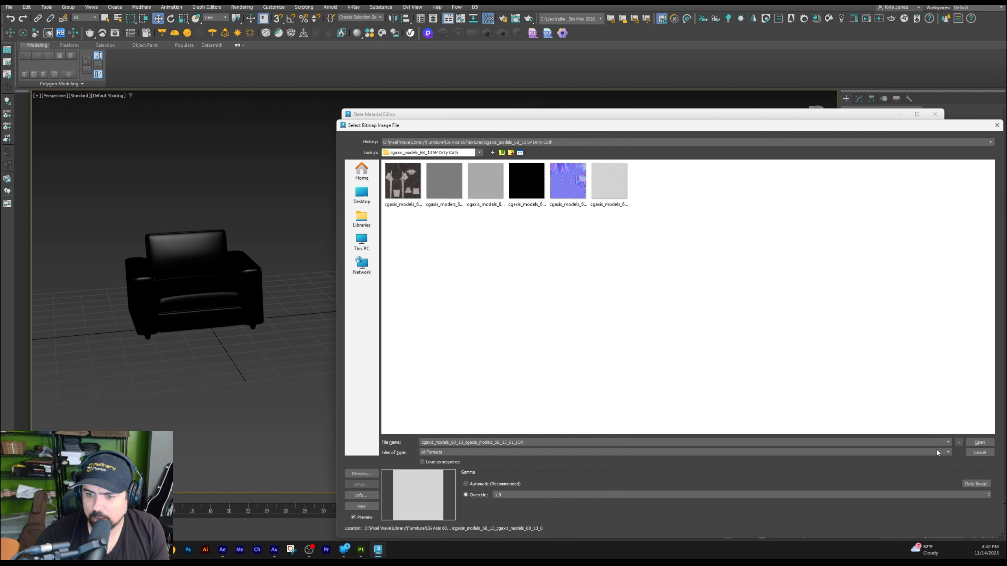
click(979, 442)
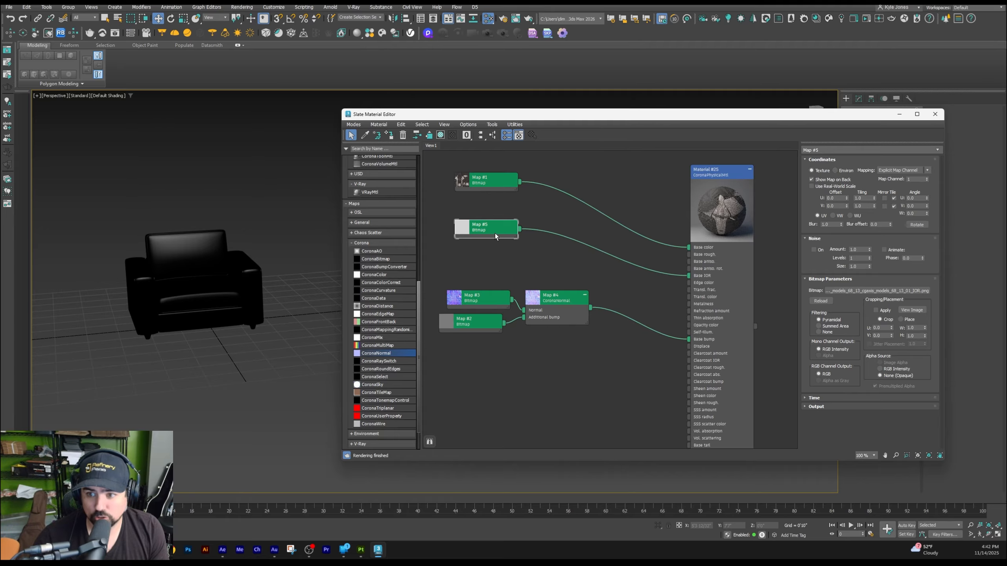
Load the Roughness texture into the material's base roughness input, place its node above the IOR bitmap, and confirm its file settings.
drag(494, 235, 491, 251)
key(alt+Tab)
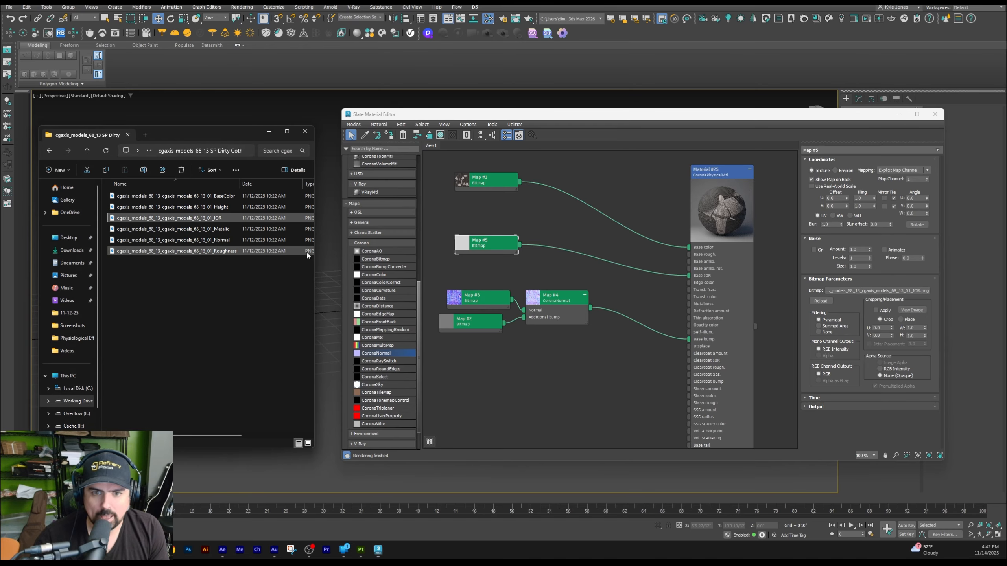
click(197, 251)
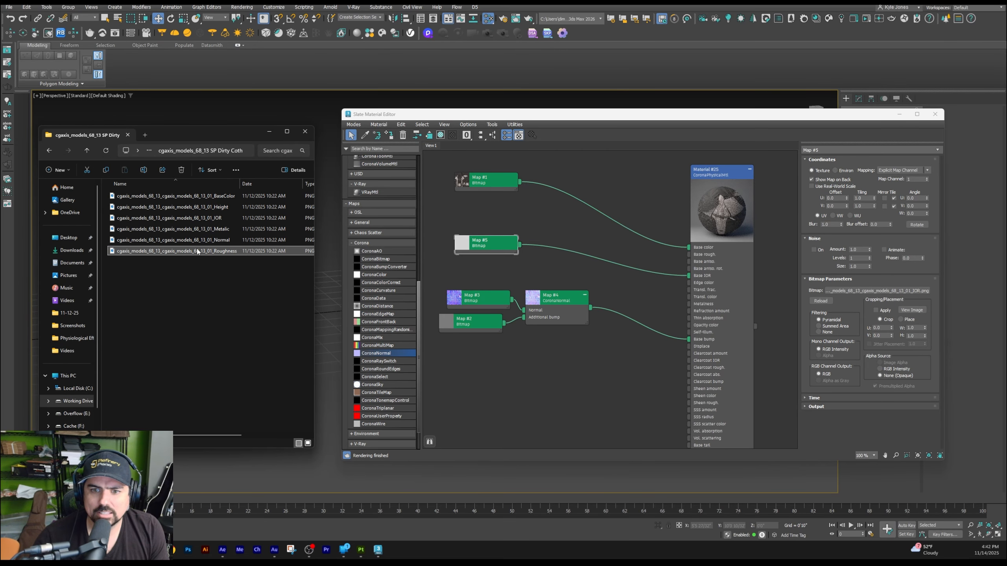
drag(482, 210, 620, 230)
drag(687, 258, 685, 262)
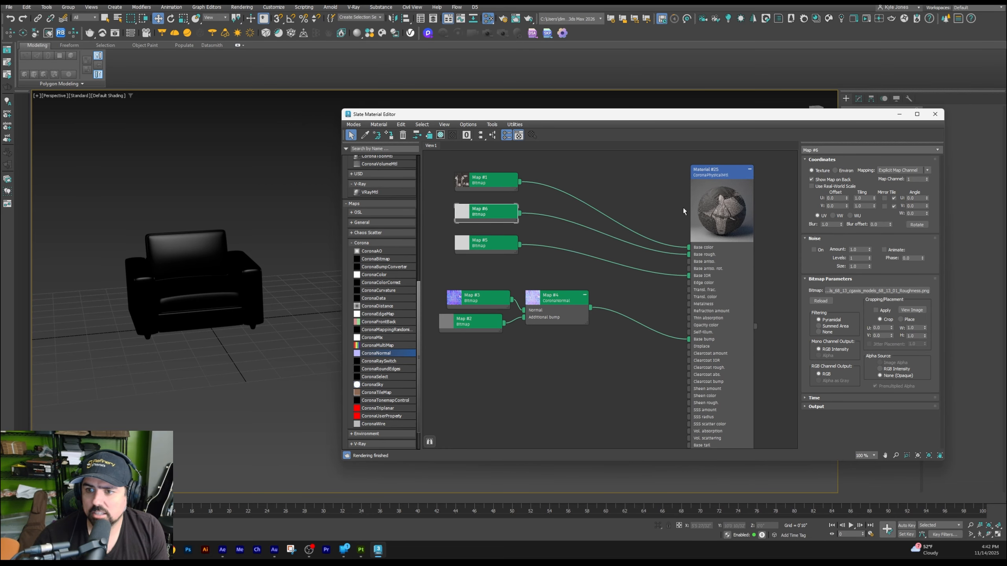
click(895, 294)
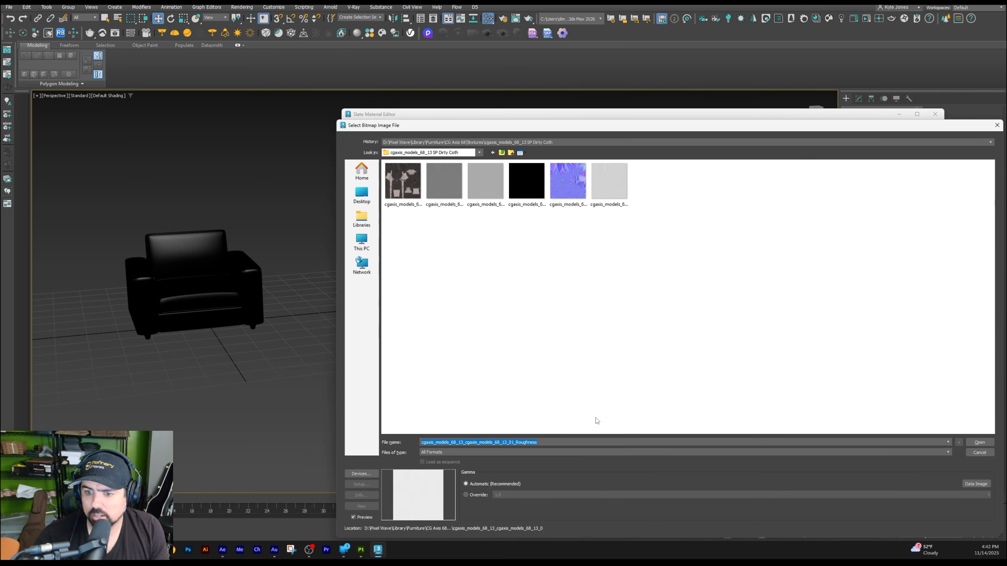
click(979, 442)
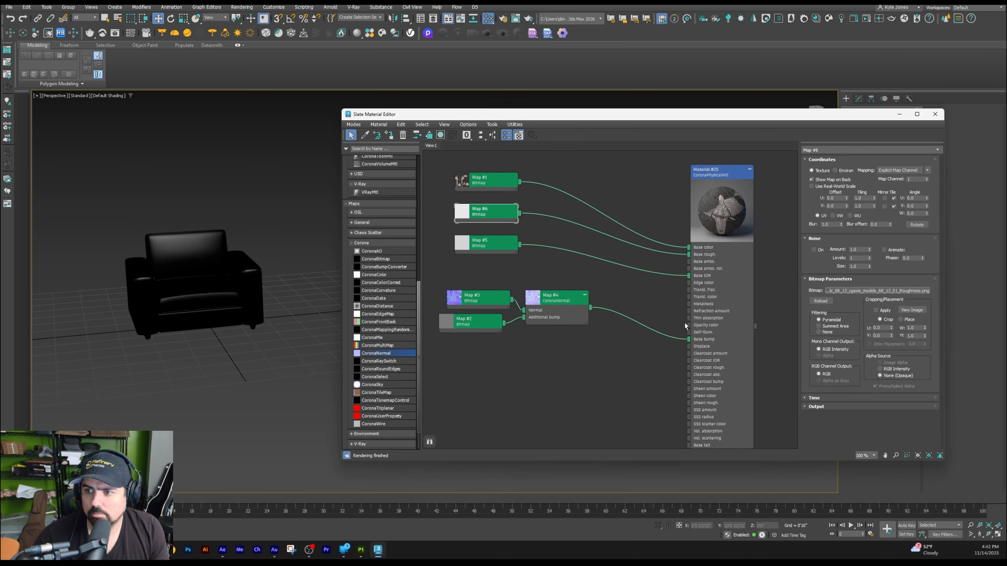
Examine the exported Metalic texture in the image viewer, and put the textures folder away.
key(alt+Tab)
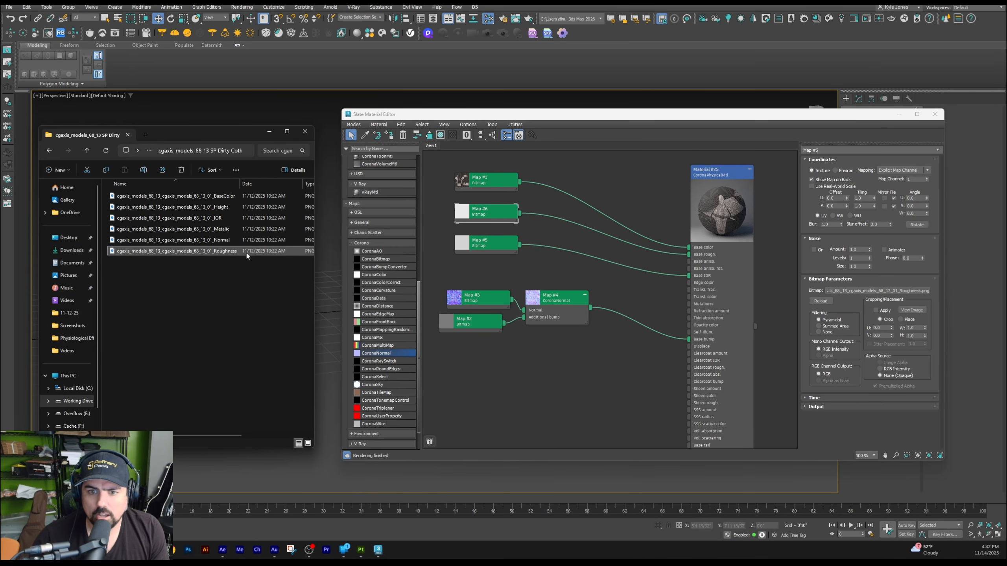
click(227, 232)
double_click(219, 231)
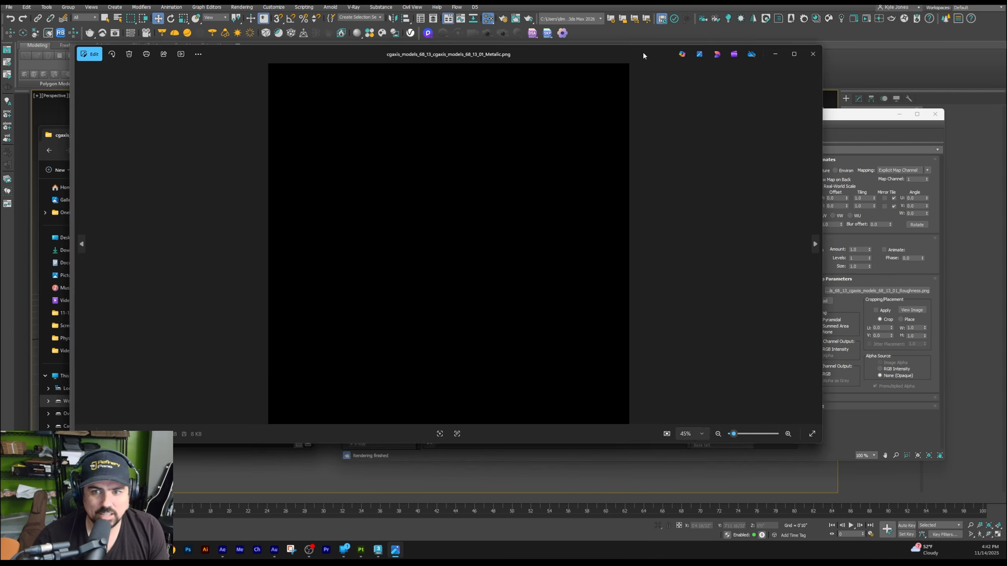
drag(643, 55, 541, 86)
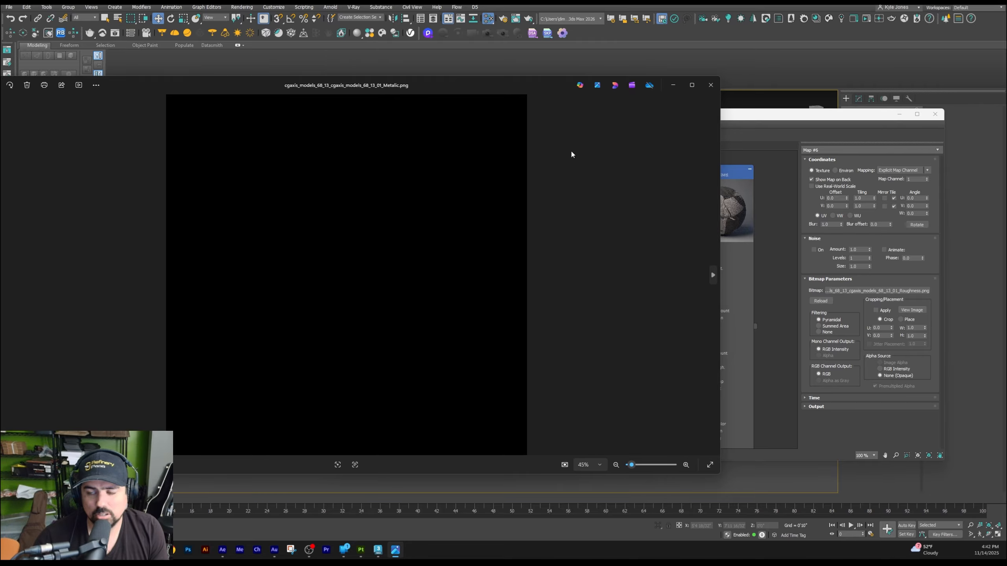
click(710, 85)
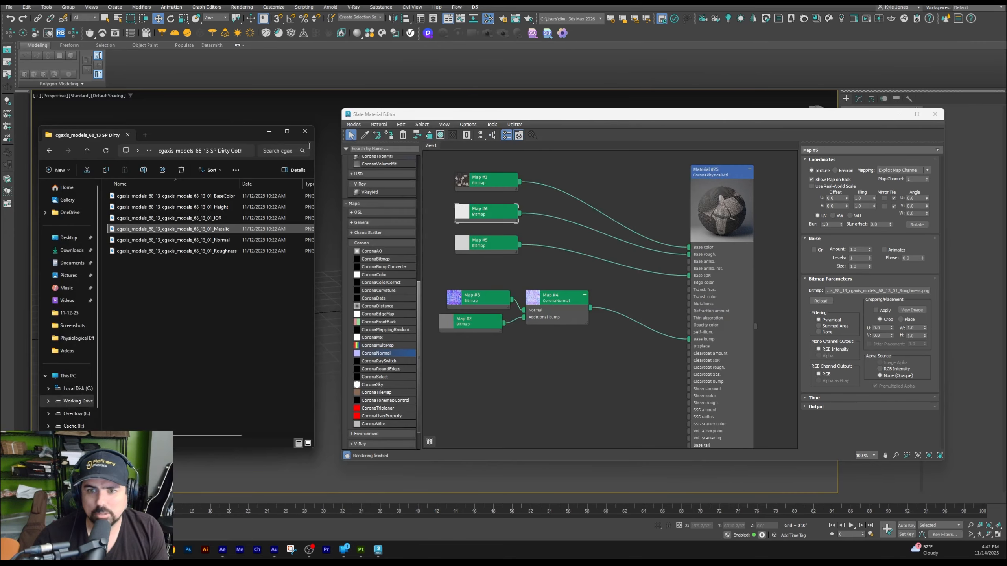
click(268, 133)
Assign the Corona physical material to the armchair in the viewport.
double_click(725, 188)
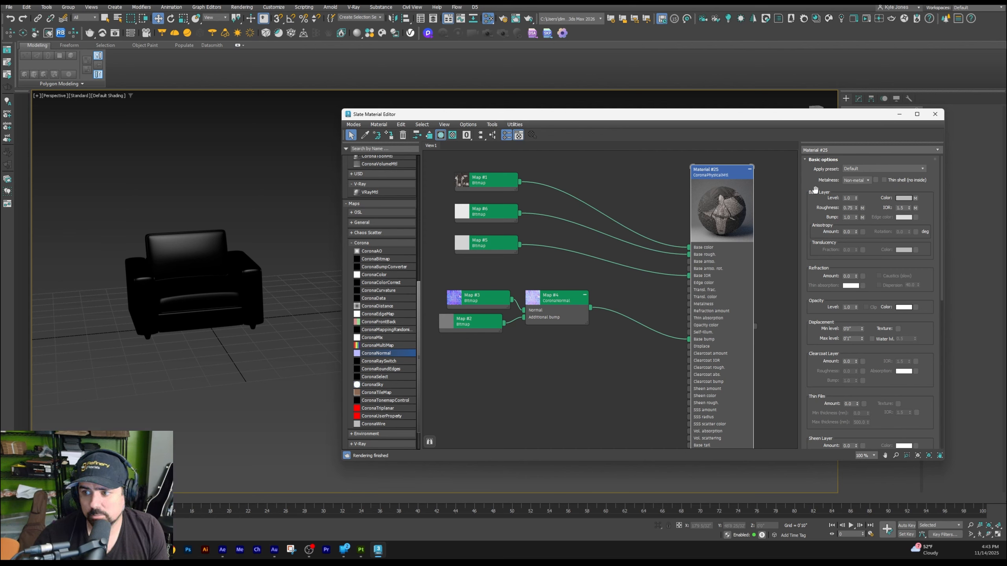
click(201, 275)
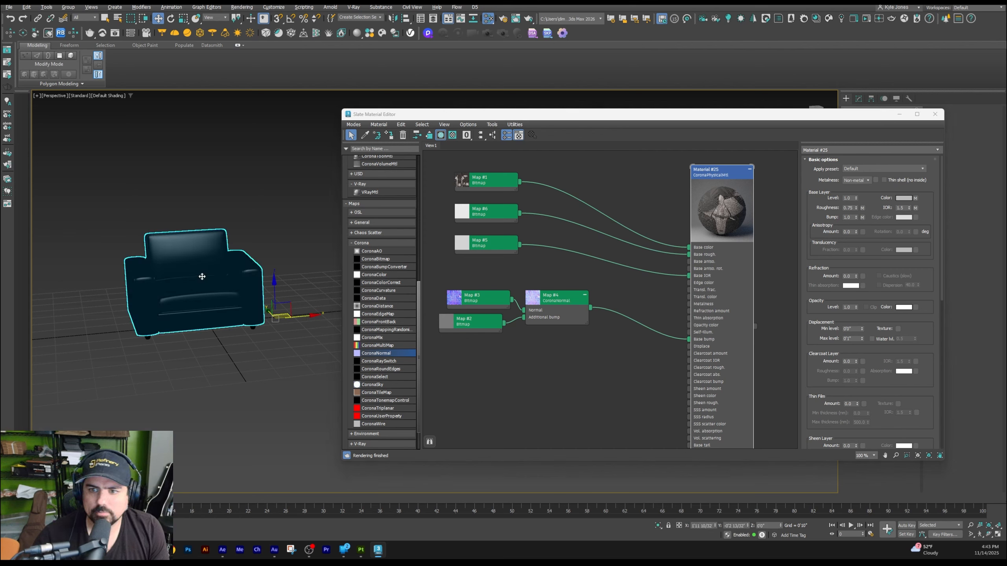
click(389, 135)
Set the environment background color to white and frame the whole armchair from the front in the interactive render.
mouse_move(300, 318)
alt+middle_down()
mouse_move(290, 350)
mouse_move(263, 367)
mouse_move(296, 332)
alt+middle_up()
scroll(265, 367, up, 5)
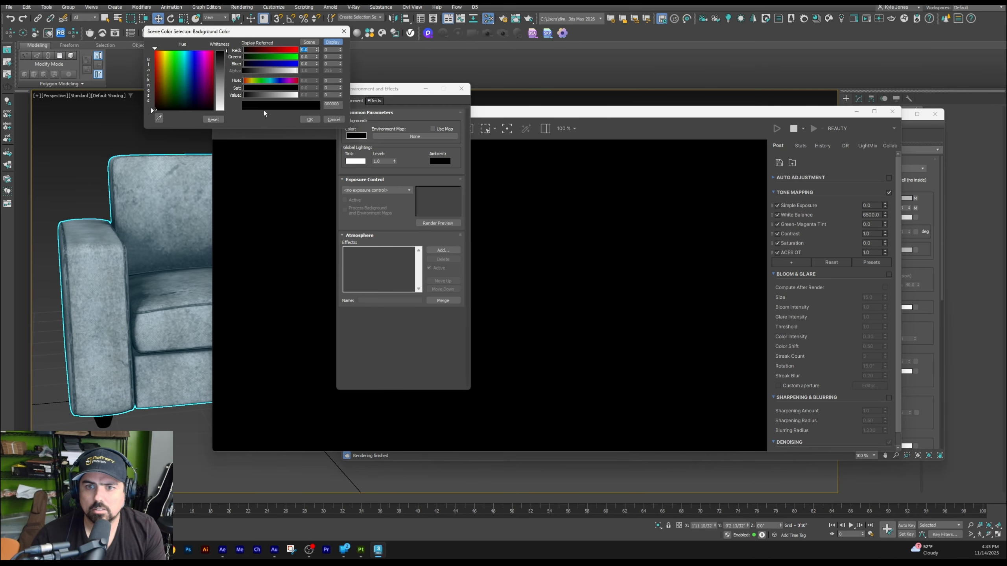
drag(273, 95, 299, 95)
click(310, 120)
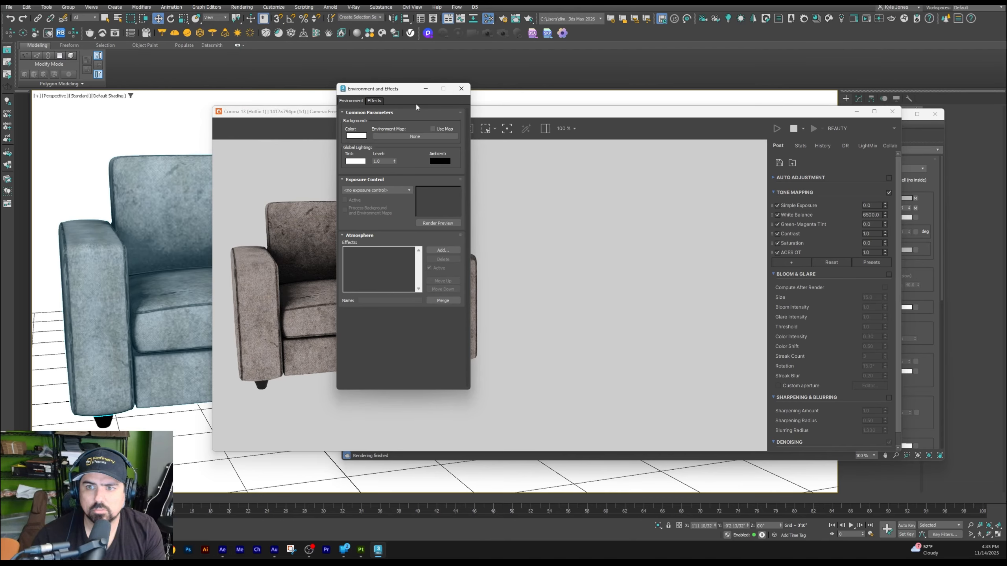
click(461, 89)
middle_drag(99, 188, 270, 212)
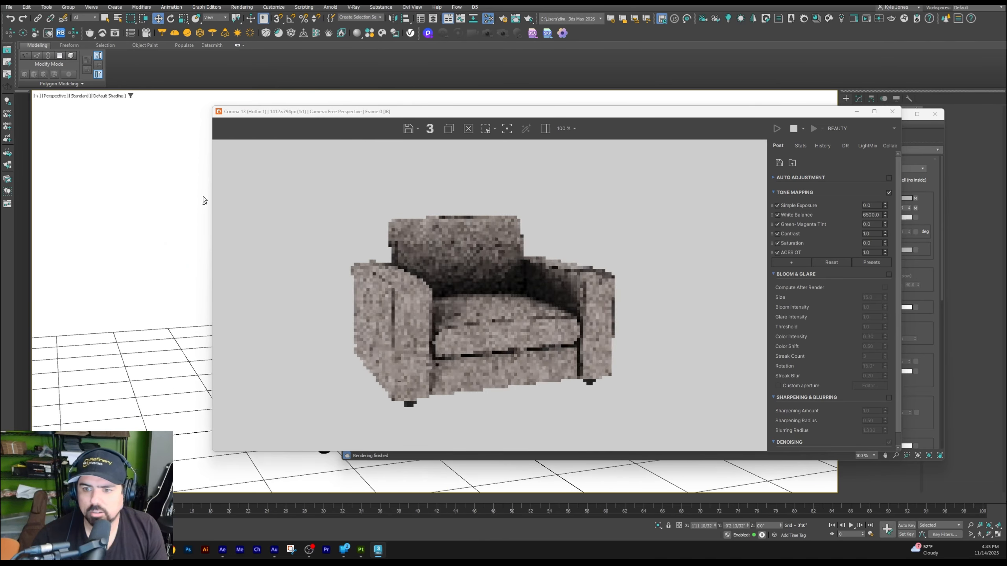
alt+middle_drag(139, 171, 142, 208)
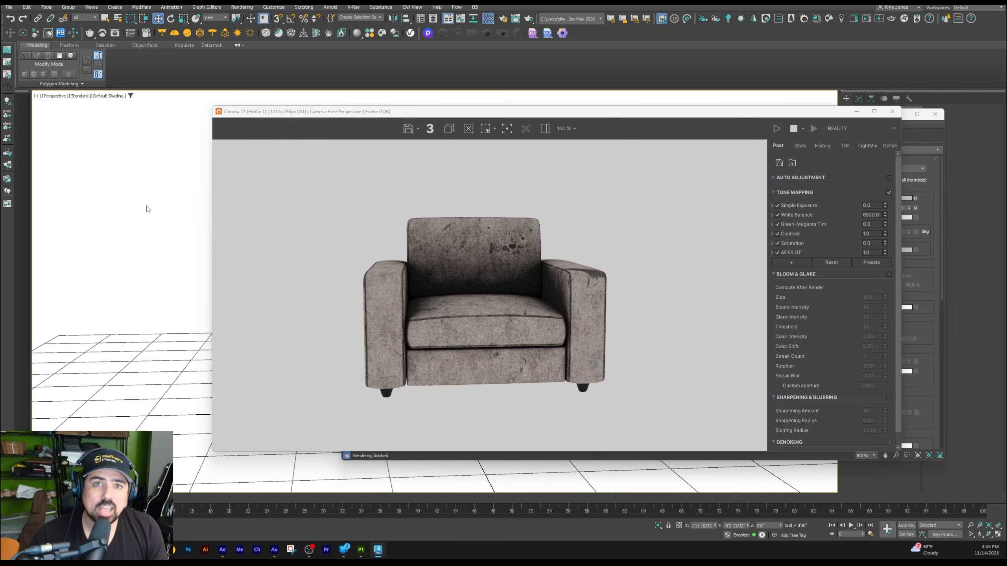